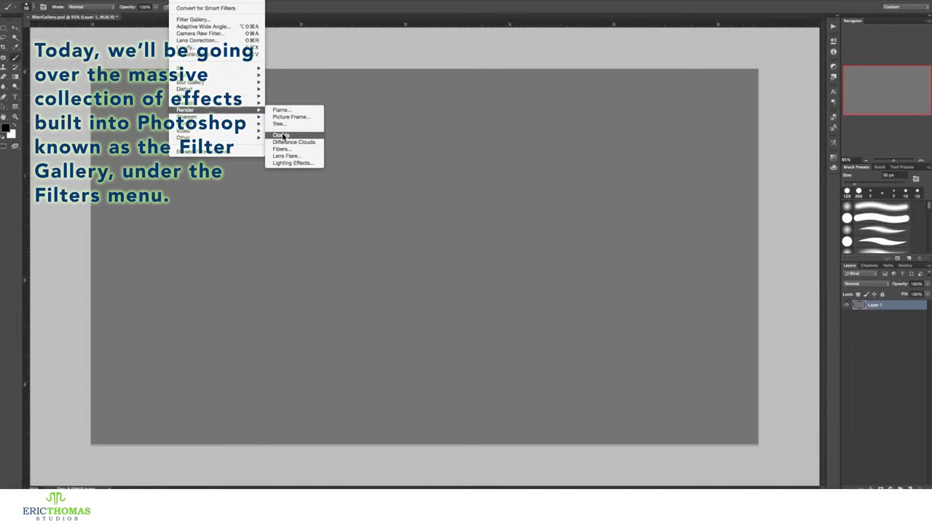
# - Render a grey Clouds texture, duplicate the layer, and apply Stylize > Extrude to the copy
pyautogui.click(283, 136)
pyautogui.hotkey('ctrl', 'j')
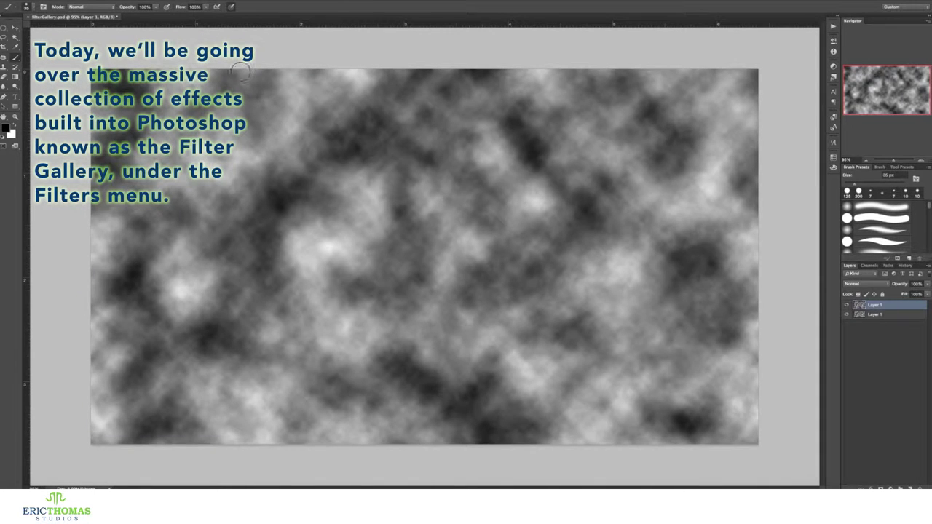
pyautogui.click(182, 2)
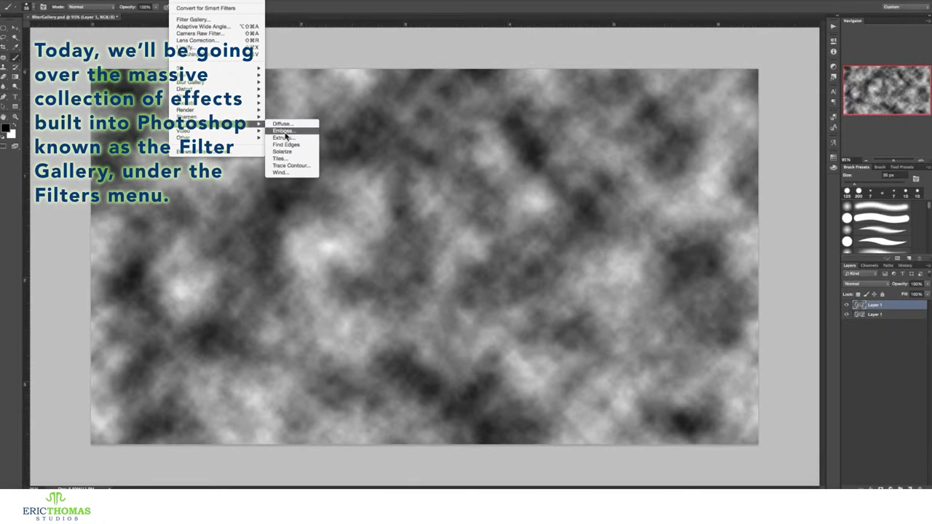
pyautogui.click(286, 137)
pyautogui.press('Return')
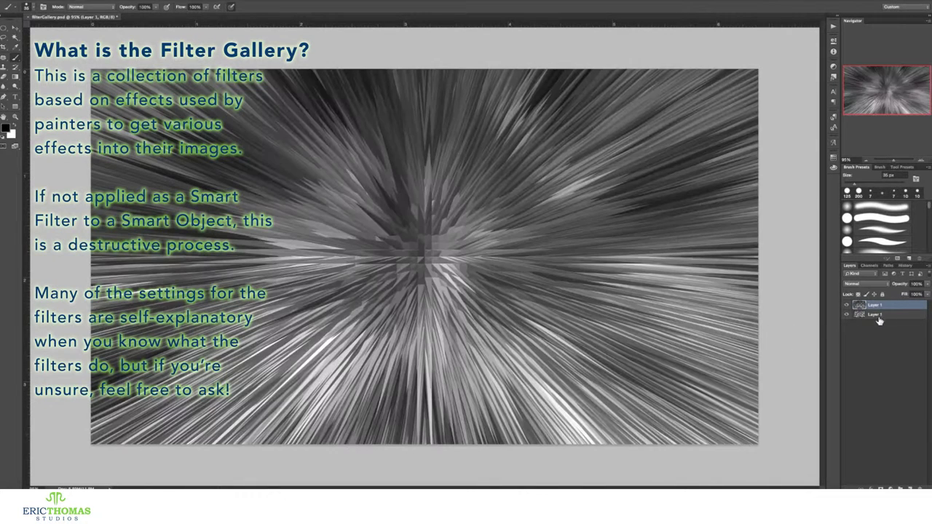
# - Convert the extruded top layer to a Smart Object and open it in the Filter Gallery
pyautogui.rightClick(879, 308)
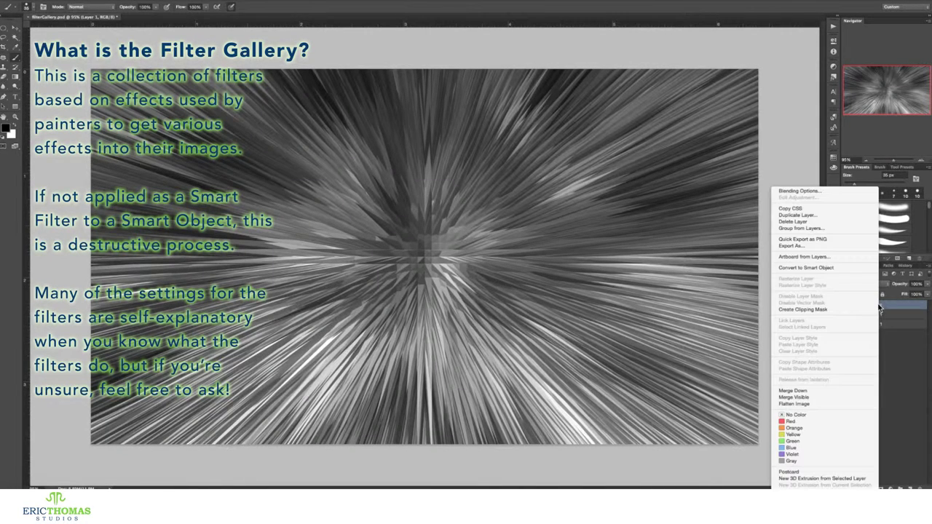
pyautogui.click(822, 269)
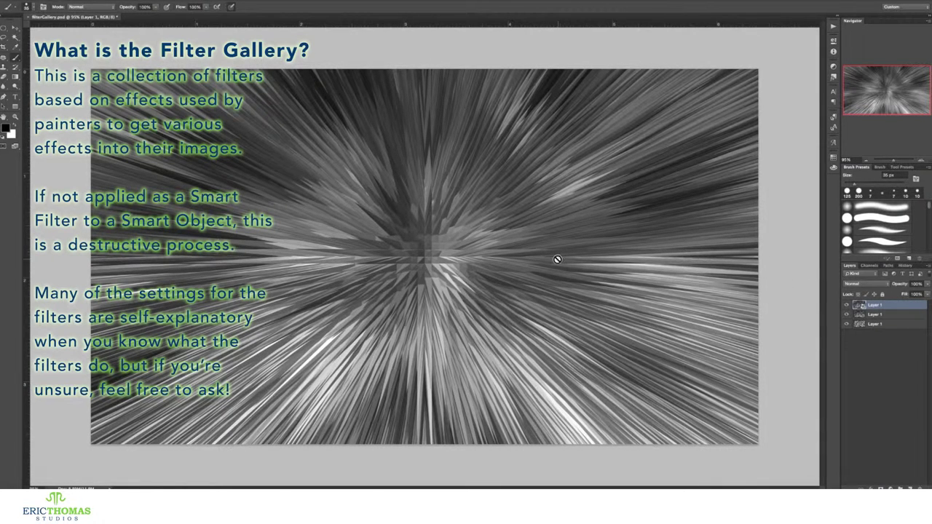
pyautogui.click(179, 1)
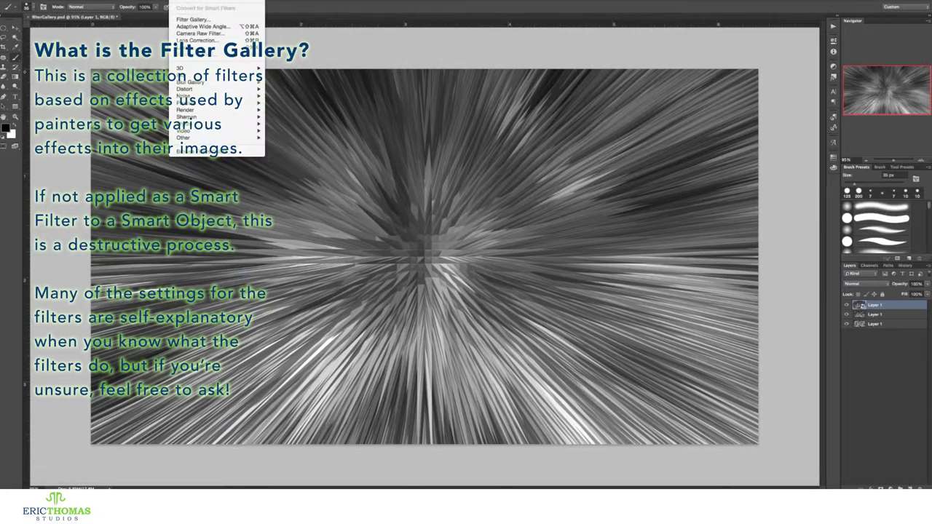
pyautogui.click(222, 20)
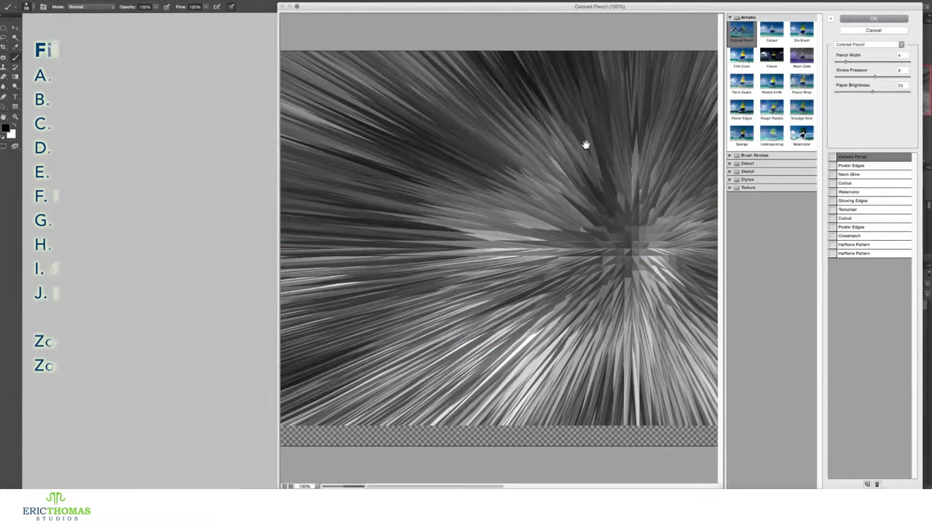
# - Fit the preview, ease Colored Pencil pressure, tune Cutout levels and edges, then preview Dry Brush
pyautogui.hotkey('ctrl', '-')
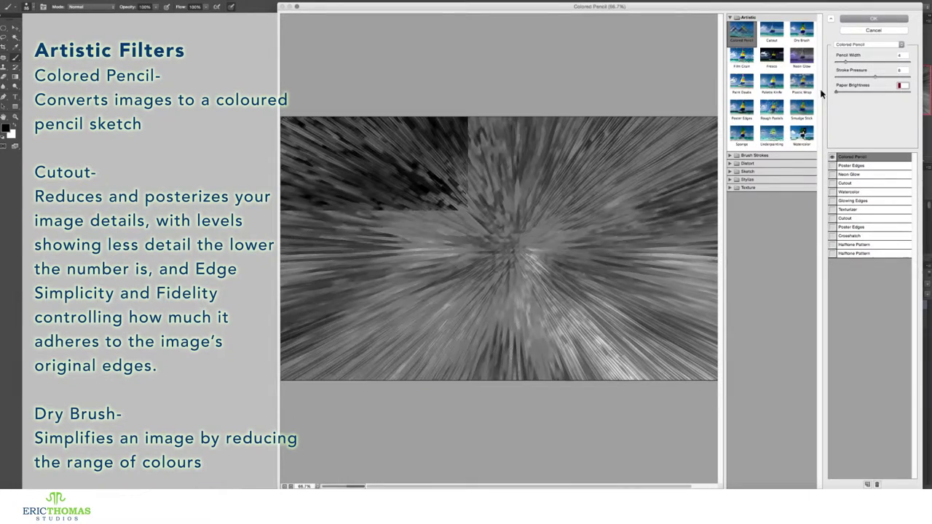
pyautogui.moveTo(875, 76); pyautogui.dragTo(855, 76)
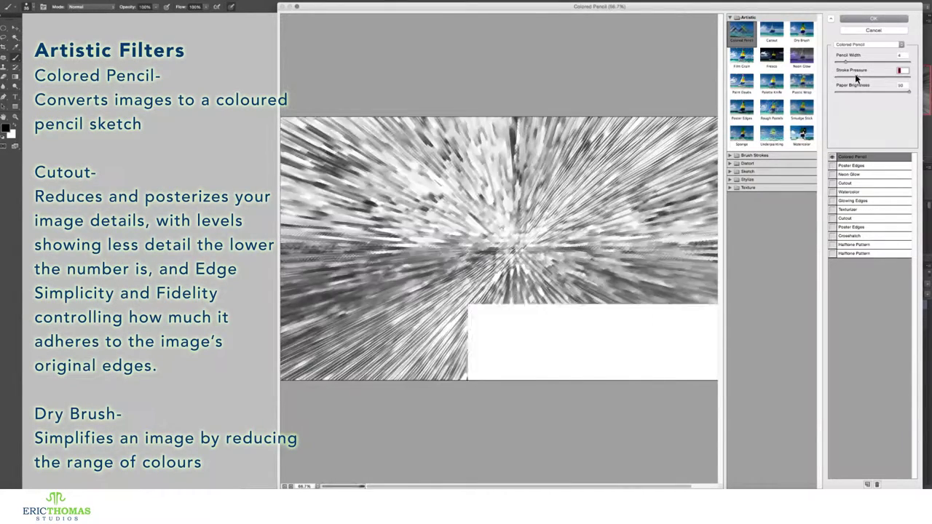
pyautogui.click(772, 30)
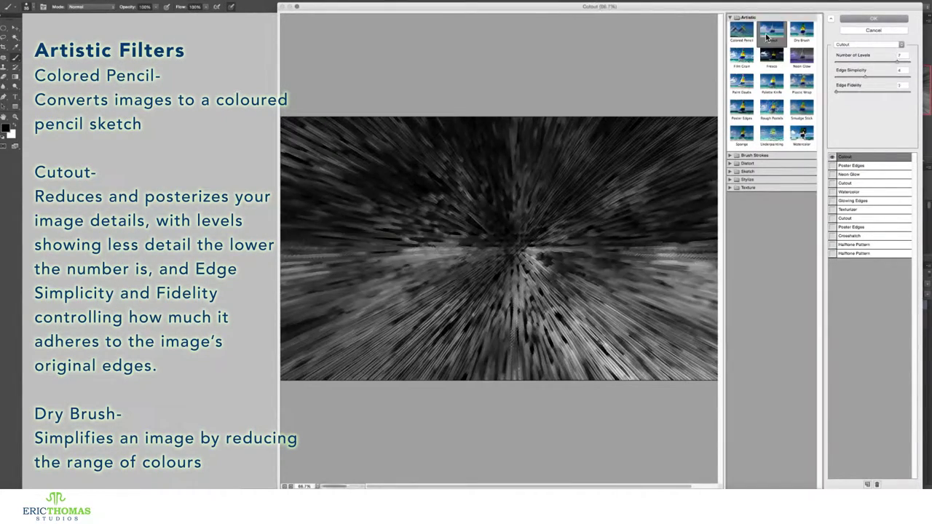
pyautogui.moveTo(839, 62); pyautogui.dragTo(907, 67)
pyautogui.moveTo(845, 77)
pyautogui.mouseDown()
pyautogui.moveTo(879, 79)
pyautogui.moveTo(867, 81)
pyautogui.mouseUp()
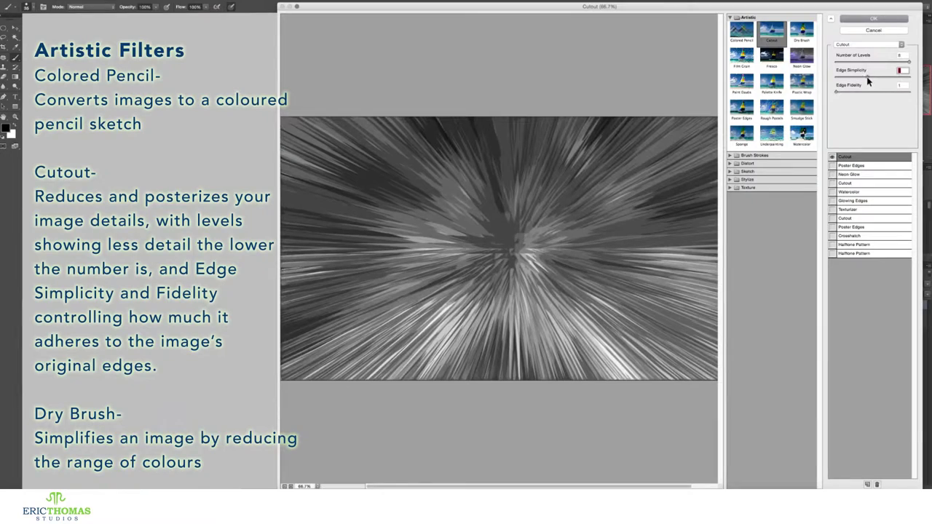
pyautogui.click(800, 31)
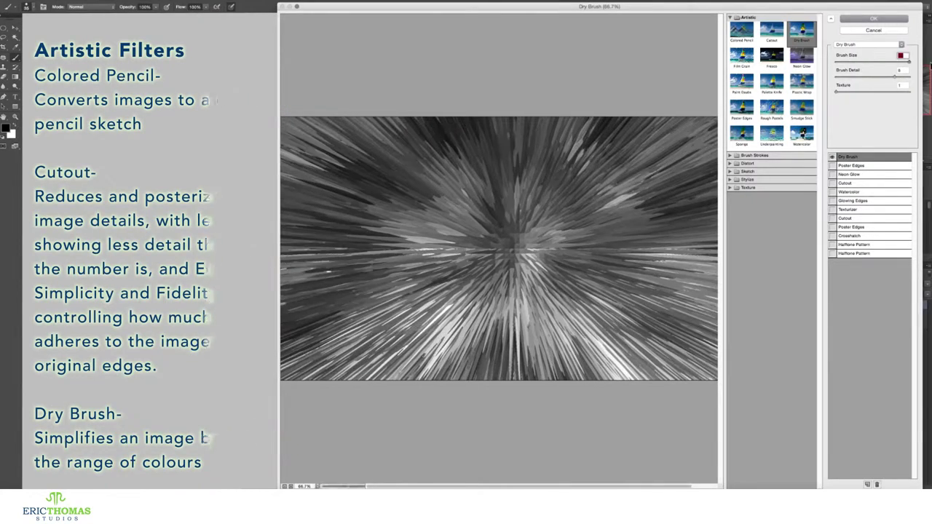
# - Preview Film Grain with adjusted highlight area and intensity, then Fresco with tweaked brush detail
pyautogui.click(741, 57)
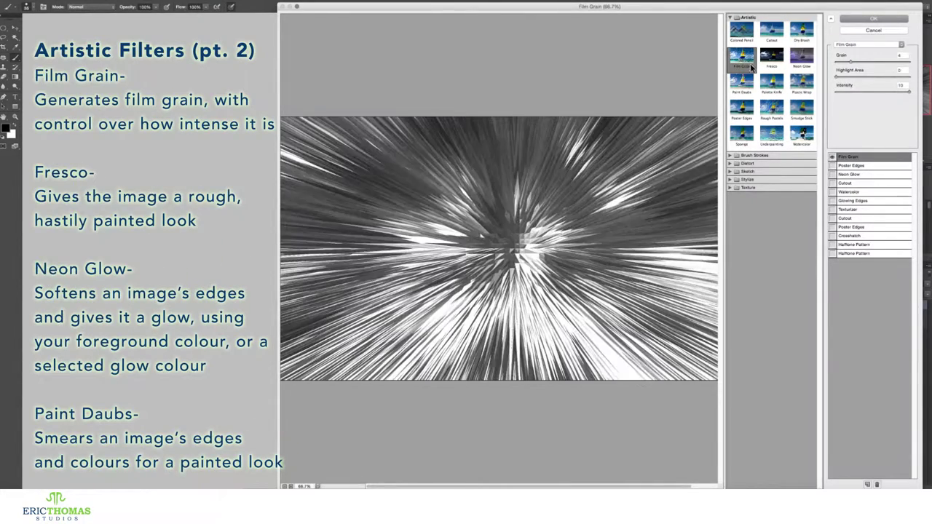
pyautogui.moveTo(862, 77); pyautogui.dragTo(850, 77)
pyautogui.moveTo(907, 91); pyautogui.dragTo(854, 94)
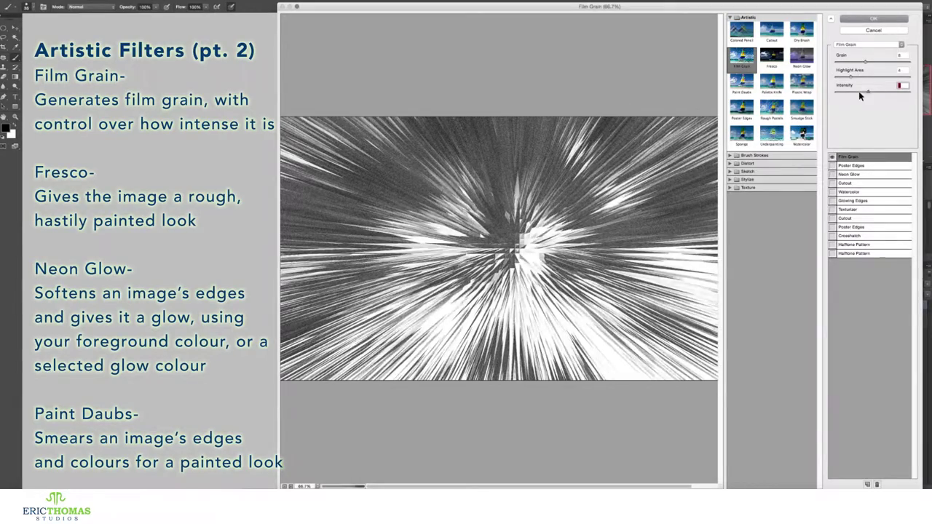
pyautogui.click(772, 57)
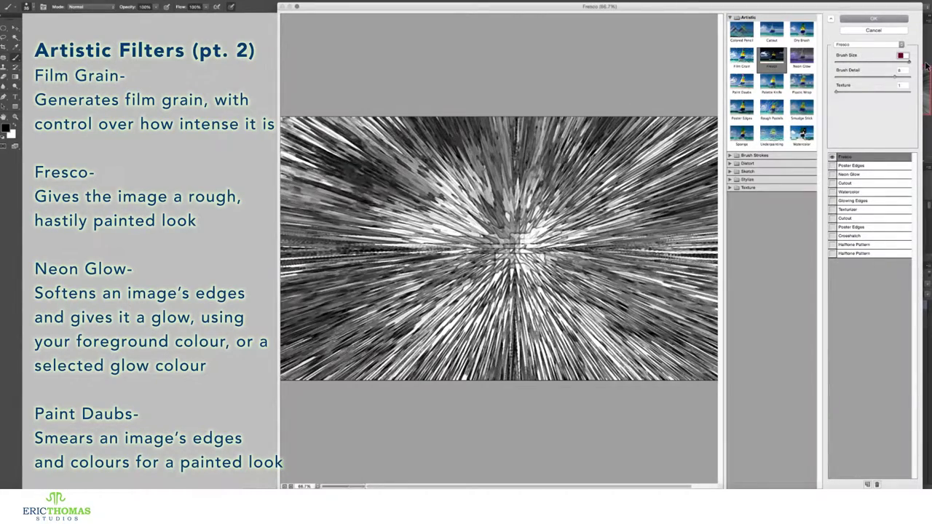
pyautogui.moveTo(870, 65); pyautogui.dragTo(881, 64)
# - Give Neon Glow a light lavender glow colour and set Paint Daubs to Dark Rough brush
pyautogui.click(801, 57)
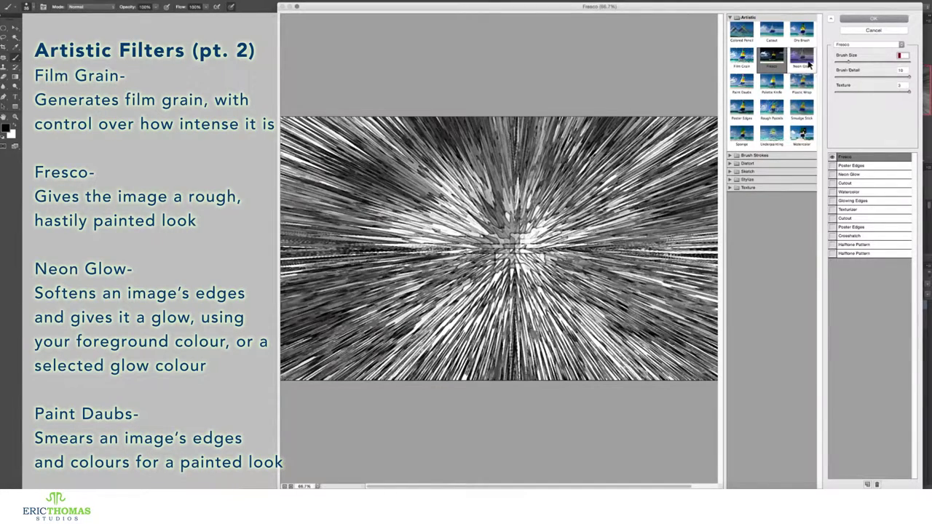
pyautogui.click(865, 88)
pyautogui.click(417, 294)
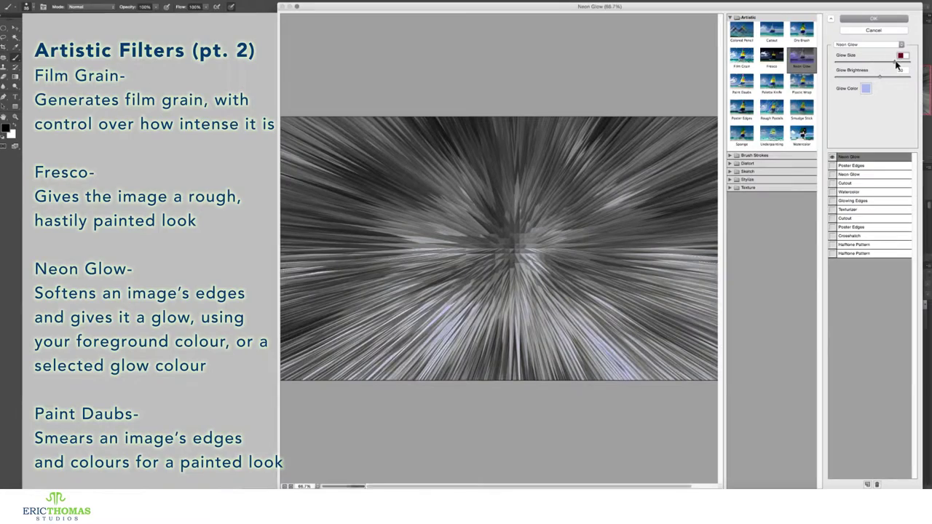
pyautogui.click(742, 85)
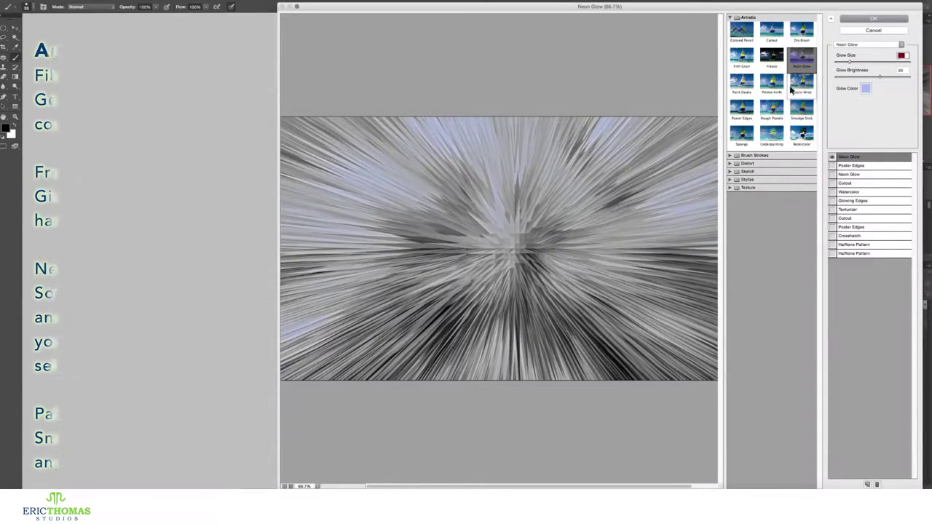
pyautogui.click(885, 86)
pyautogui.click(885, 103)
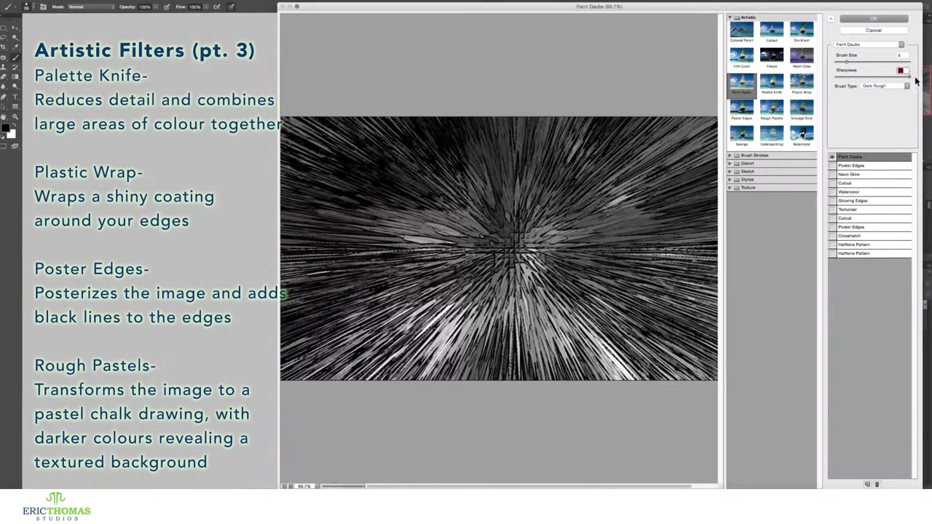
# - Preview Palette Knife, Plastic Wrap with a value of 4, and Poster Edges
pyautogui.click(772, 86)
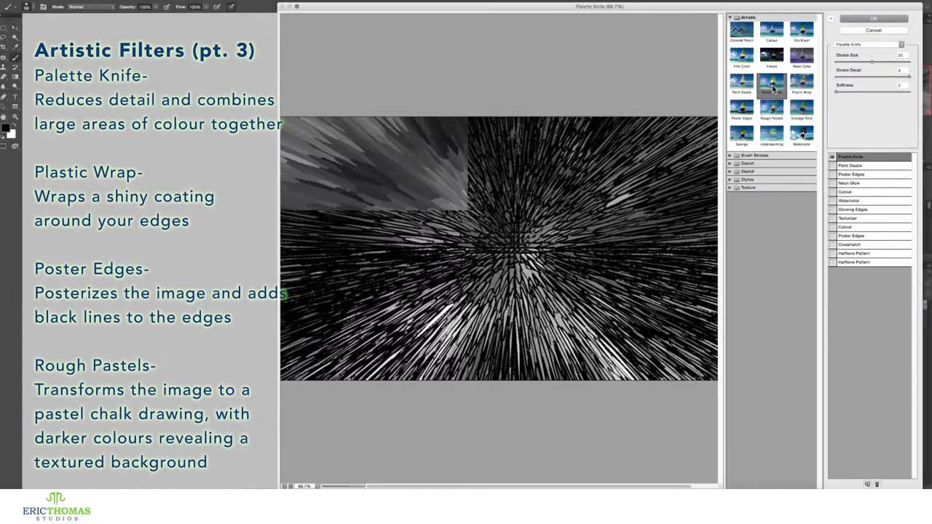
pyautogui.click(802, 85)
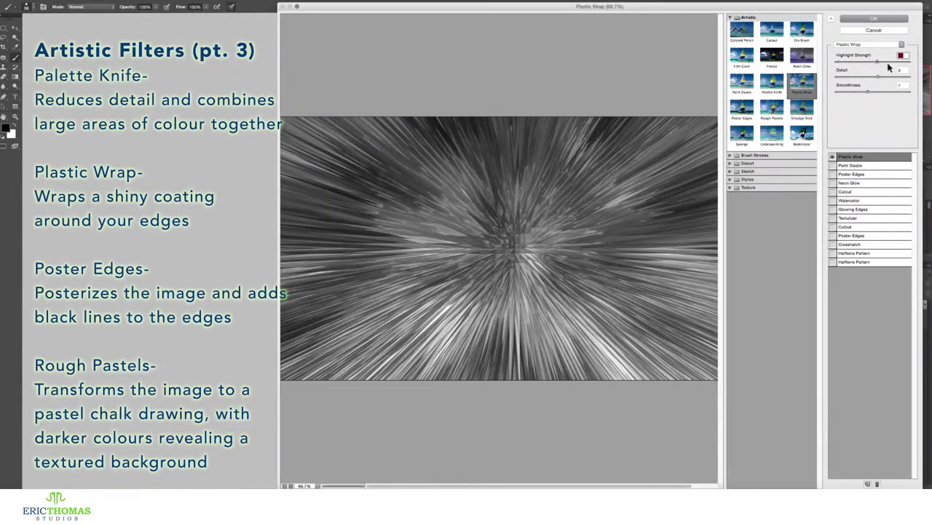
pyautogui.write('4')
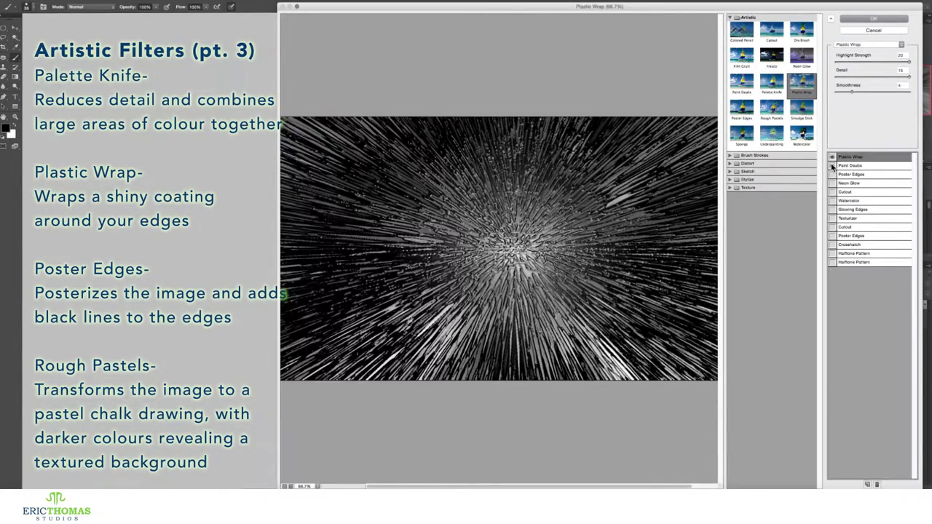
pyautogui.click(742, 109)
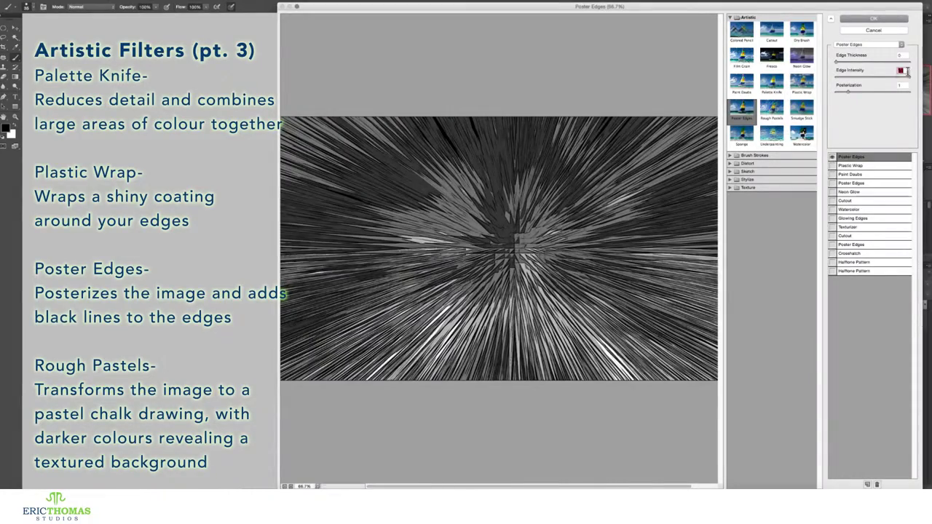
# - Set Rough Pastels lighting to Top Right, then preview Smudge Stick
pyautogui.click(771, 110)
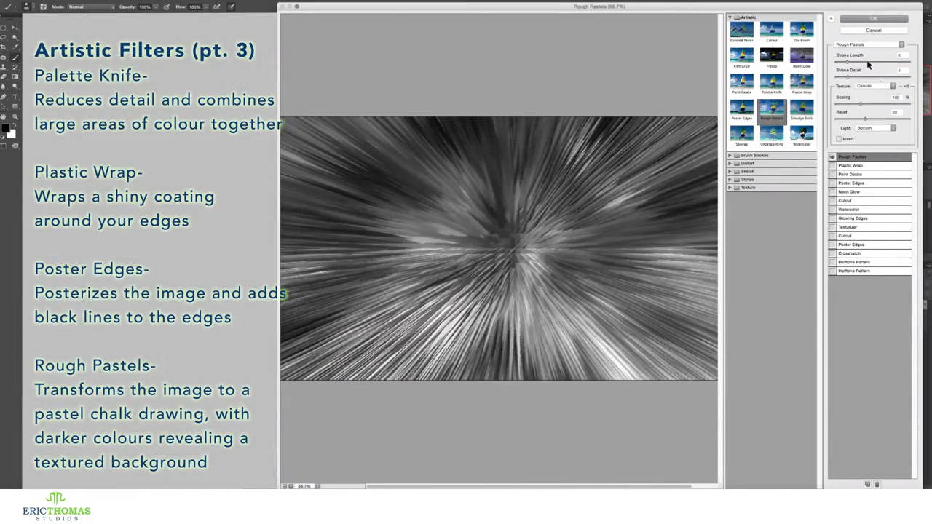
pyautogui.click(894, 128)
pyautogui.click(866, 146)
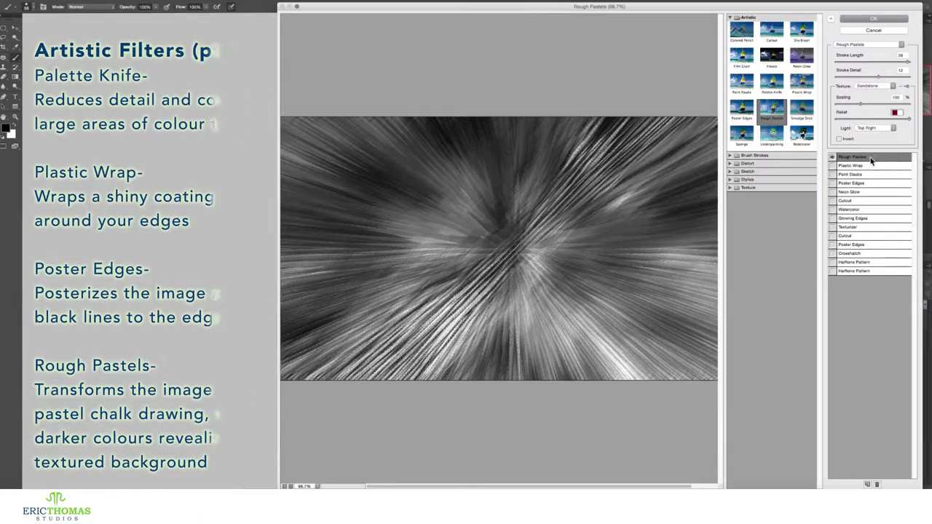
pyautogui.click(802, 109)
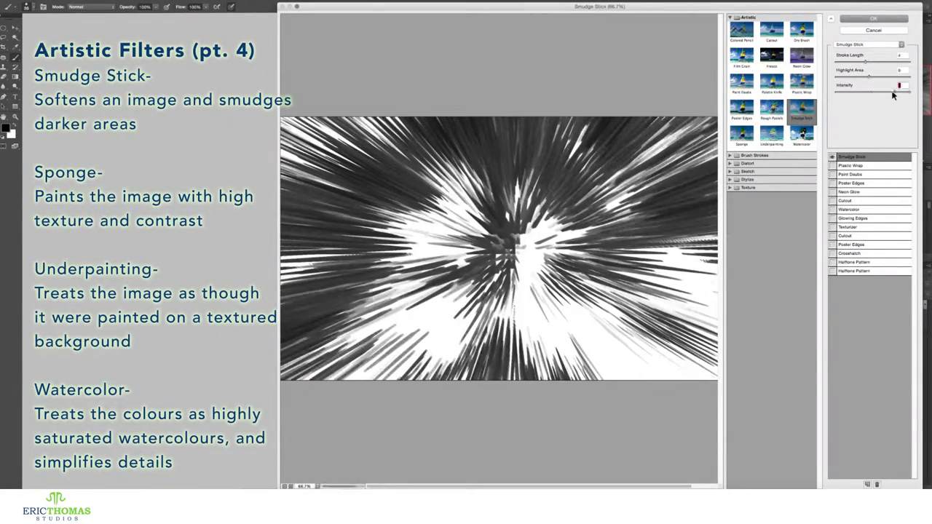
# - Preview Sponge, Underpainting with reduced texture coverage, and finally Watercolor
pyautogui.click(742, 134)
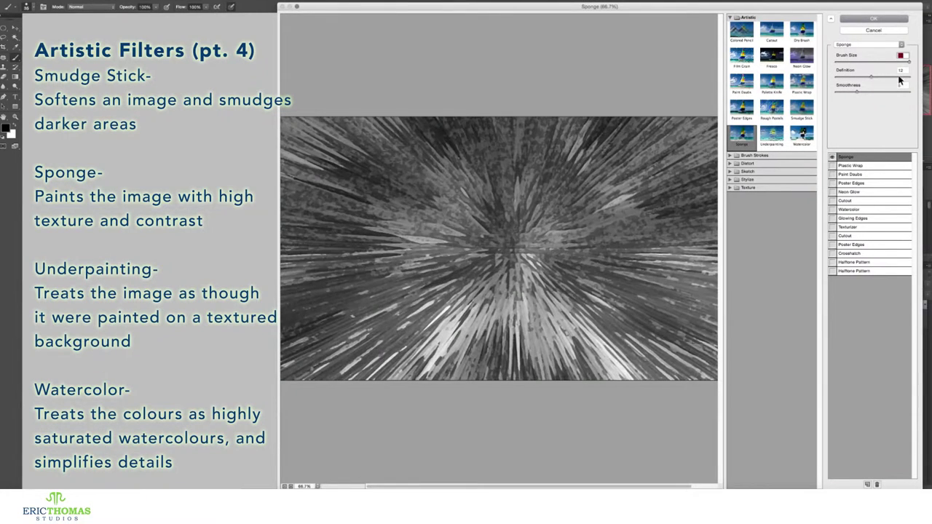
pyautogui.click(772, 134)
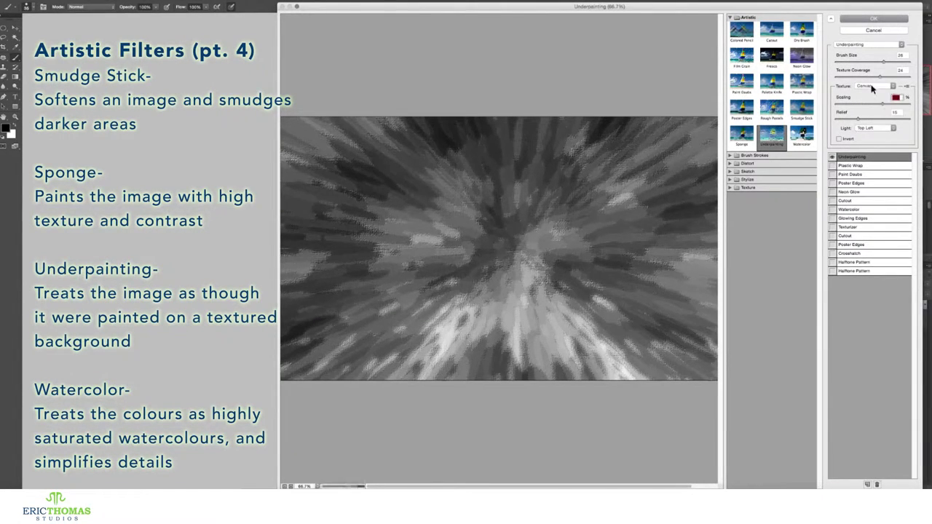
pyautogui.moveTo(879, 76); pyautogui.dragTo(850, 76)
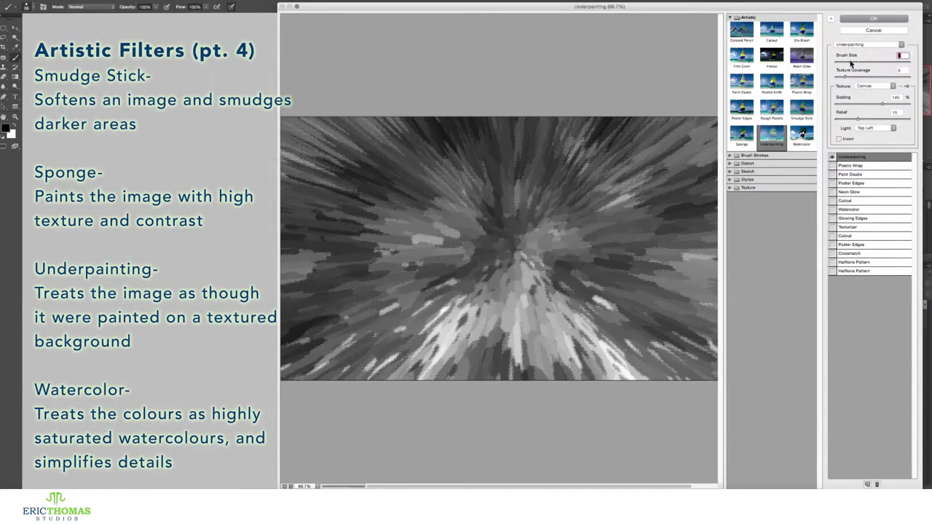
pyautogui.click(802, 134)
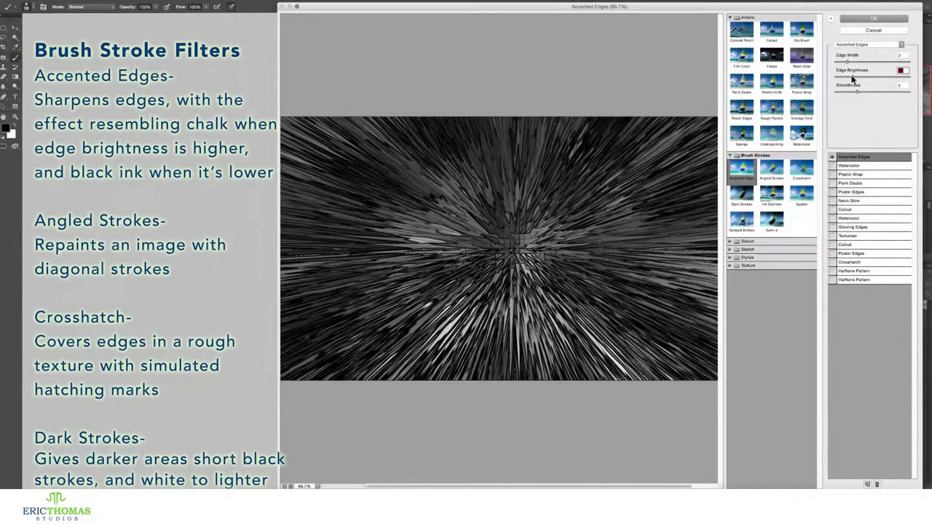
# - Try Angled Strokes at length ~32, Crosshatch with lower sharpness, and Dark Strokes at balance 7
pyautogui.click(771, 171)
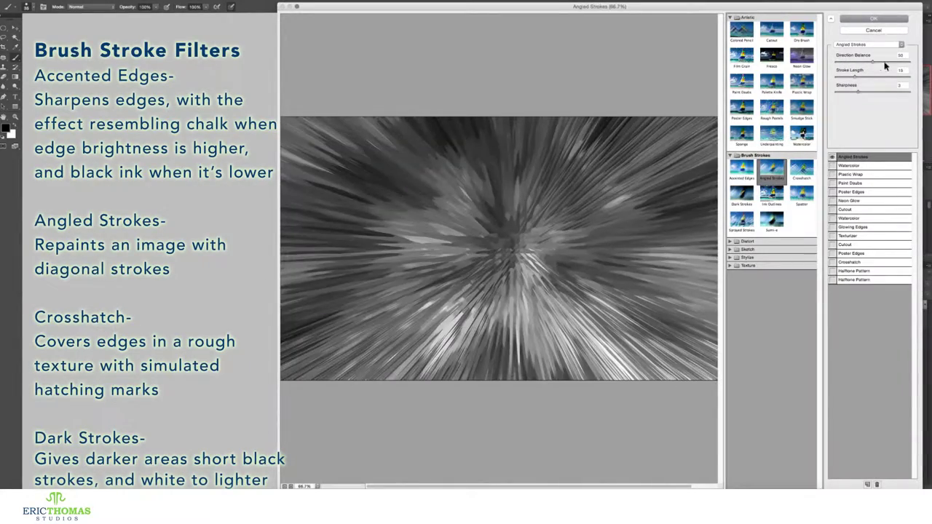
pyautogui.click(899, 86)
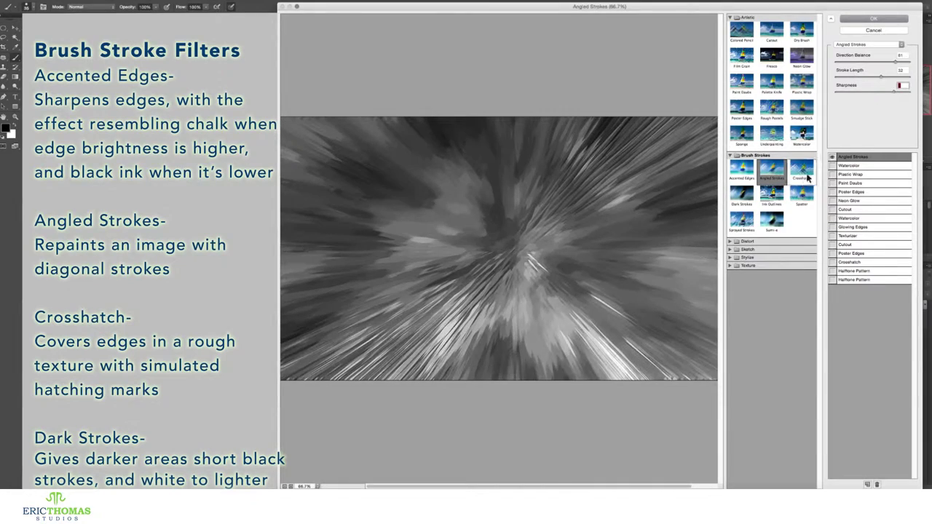
pyautogui.click(802, 172)
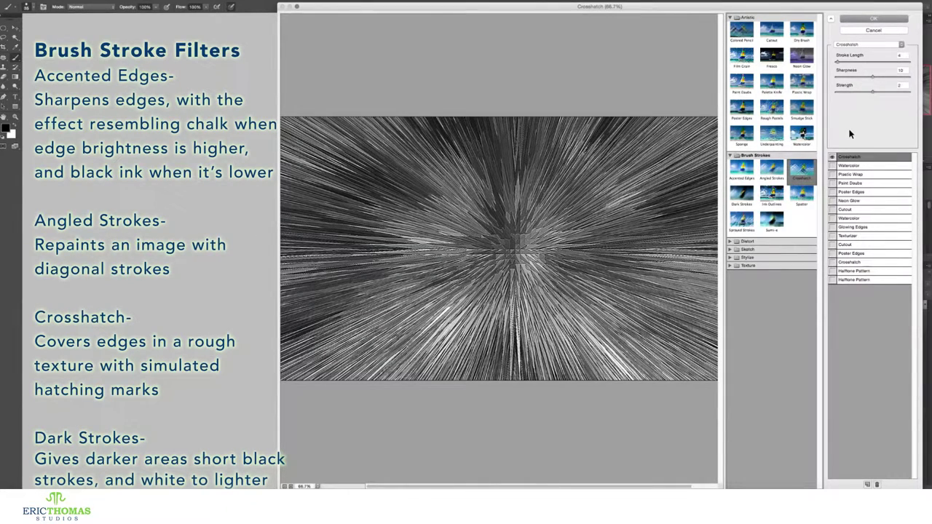
pyautogui.moveTo(886, 80); pyautogui.dragTo(852, 93)
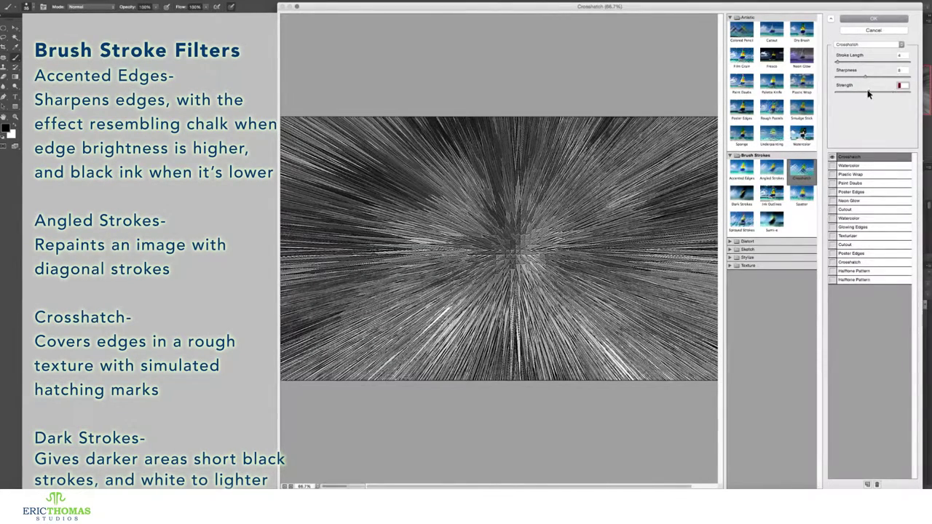
pyautogui.click(746, 198)
pyautogui.moveTo(873, 62)
pyautogui.mouseDown()
pyautogui.moveTo(882, 62)
pyautogui.moveTo(861, 96)
pyautogui.mouseUp()
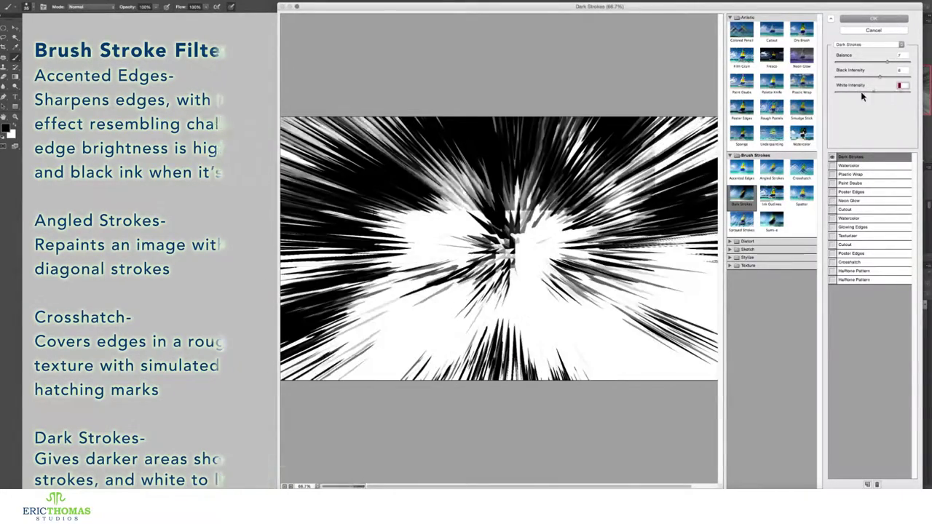
# - Shorten Ink Outlines strokes with lower dark intensity, then set Spatter spray radius to 25
pyautogui.click(773, 194)
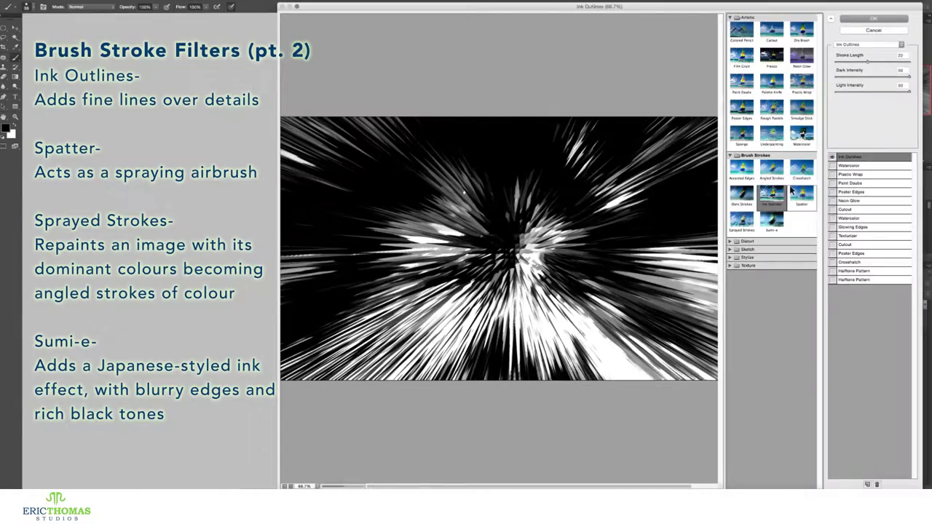
pyautogui.moveTo(868, 62); pyautogui.dragTo(848, 62)
pyautogui.moveTo(907, 77); pyautogui.dragTo(843, 79)
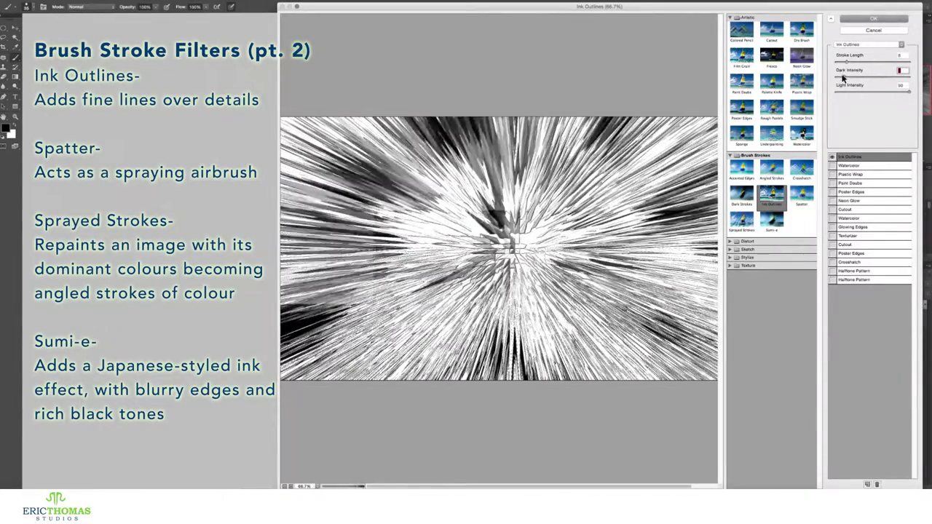
pyautogui.click(801, 194)
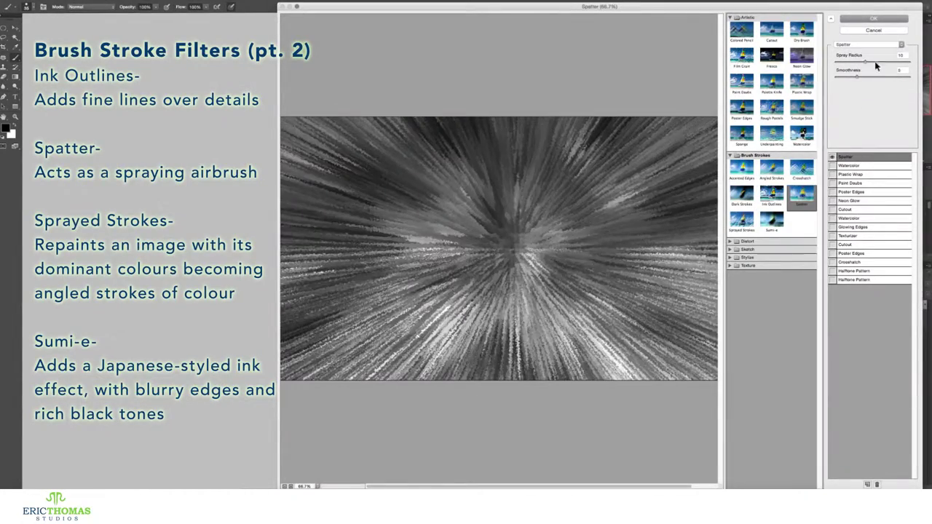
pyautogui.moveTo(876, 64)
pyautogui.mouseDown()
pyautogui.moveTo(911, 63)
pyautogui.moveTo(917, 80)
pyautogui.mouseUp()
# - Add an effect layer set to Sprayed Strokes, then switch to Sumi-e with contrast 40
pyautogui.click(867, 484)
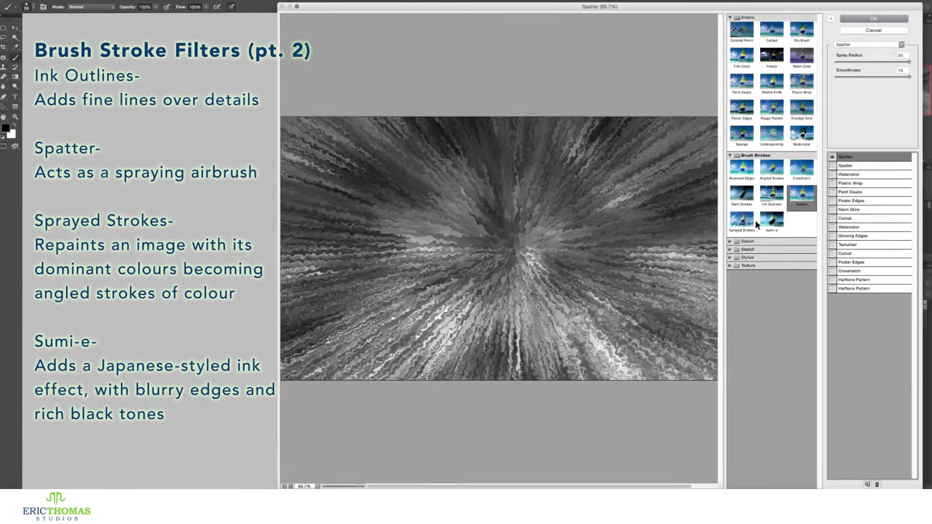
pyautogui.click(741, 220)
pyautogui.click(882, 86)
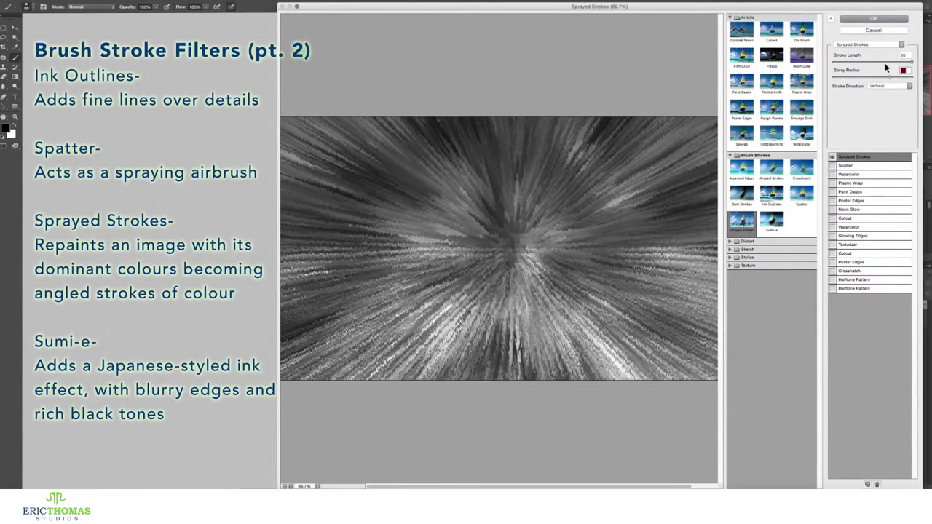
pyautogui.click(778, 220)
pyautogui.click(907, 93)
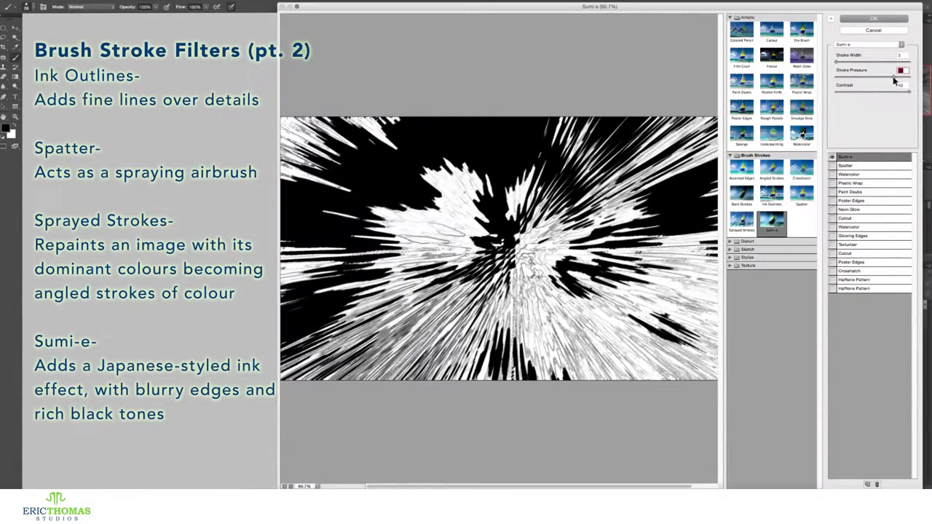
# - Add another effect layer and apply Diffuse Glow from the Distort category
pyautogui.click(867, 484)
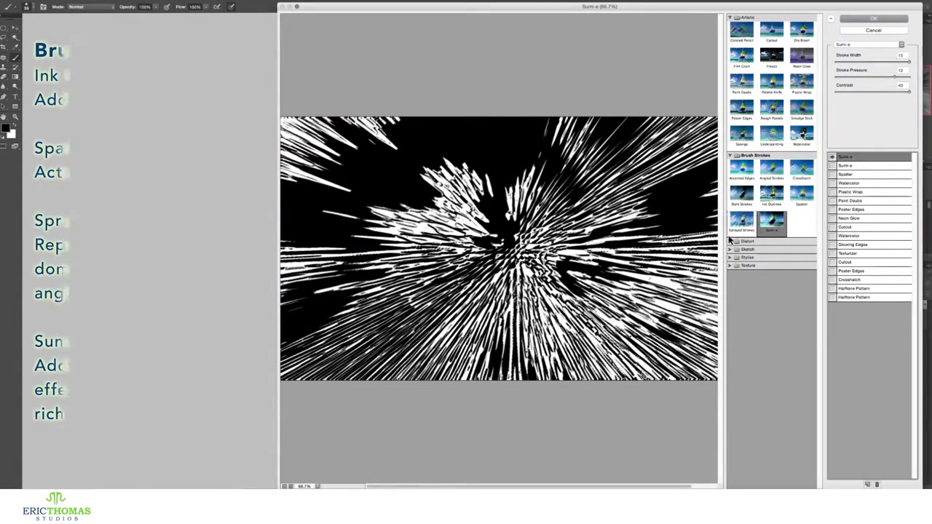
pyautogui.click(736, 241)
pyautogui.click(741, 253)
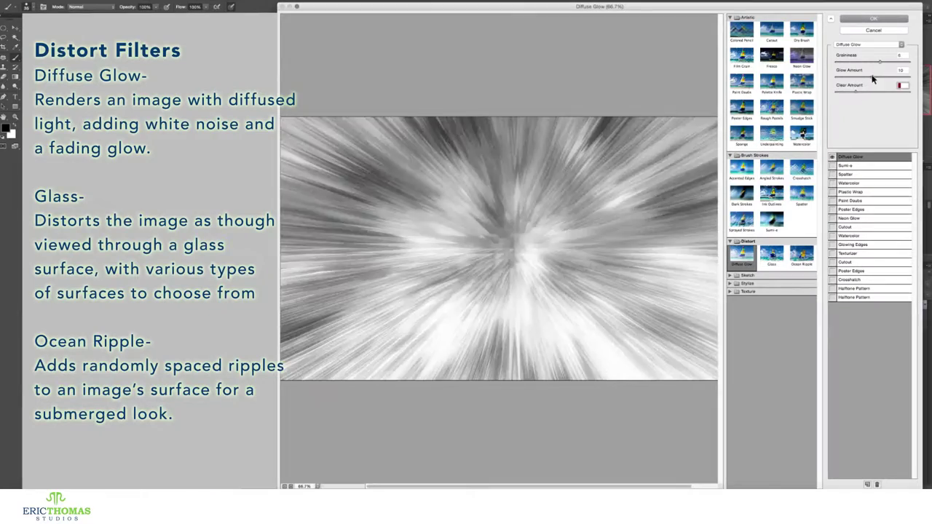
# - Try Glass at distortion 5 with smaller scaling, Ocean Ripple at magnitude 18, then Bas Relief
pyautogui.click(771, 252)
pyautogui.click(868, 86)
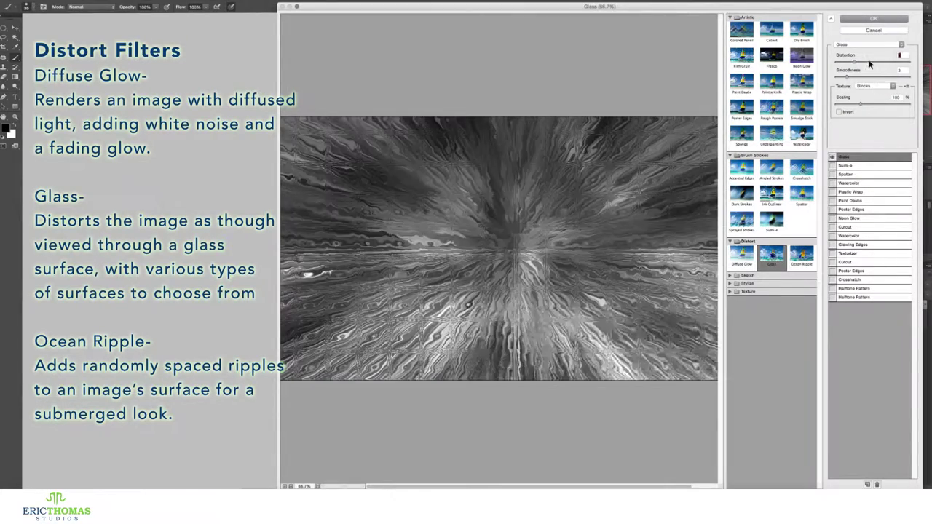
pyautogui.moveTo(860, 103); pyautogui.dragTo(849, 104)
pyautogui.moveTo(868, 61)
pyautogui.mouseDown()
pyautogui.moveTo(854, 62)
pyautogui.moveTo(868, 77)
pyautogui.mouseUp()
pyautogui.click(801, 255)
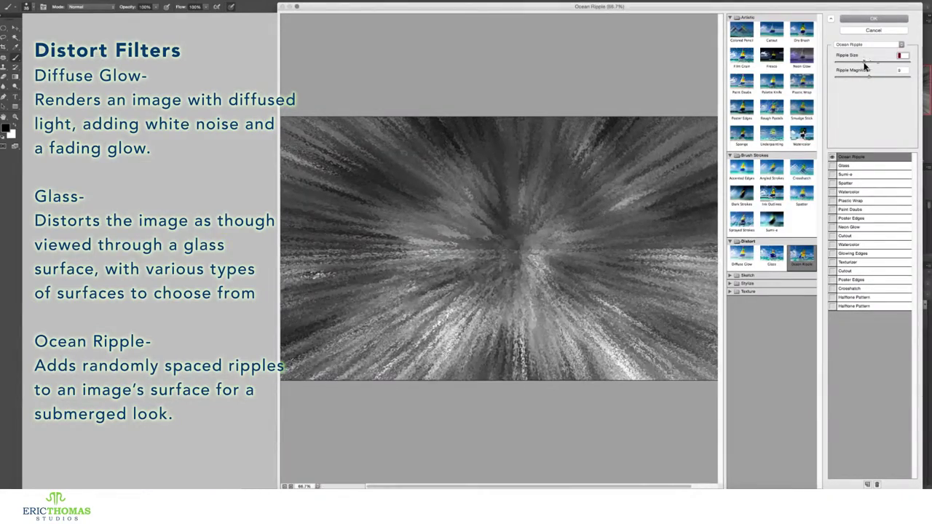
pyautogui.moveTo(881, 69); pyautogui.dragTo(901, 75)
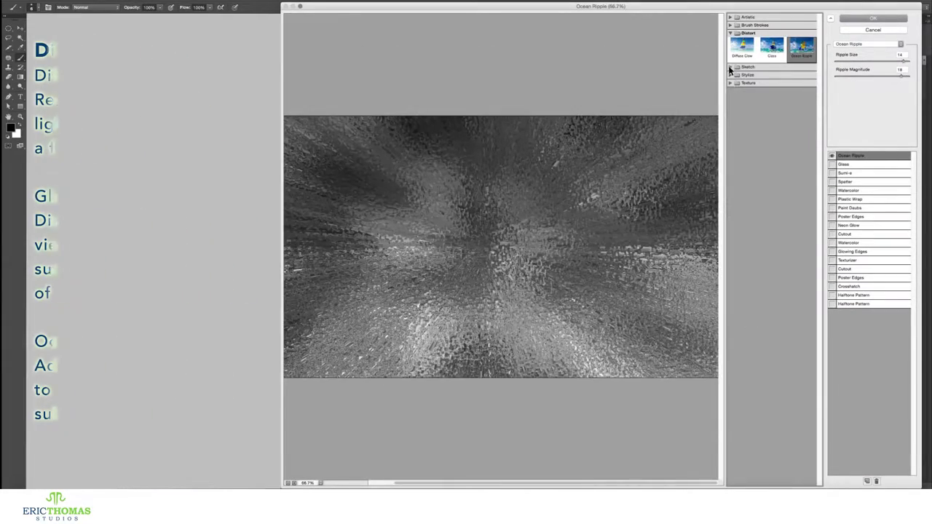
pyautogui.click(730, 68)
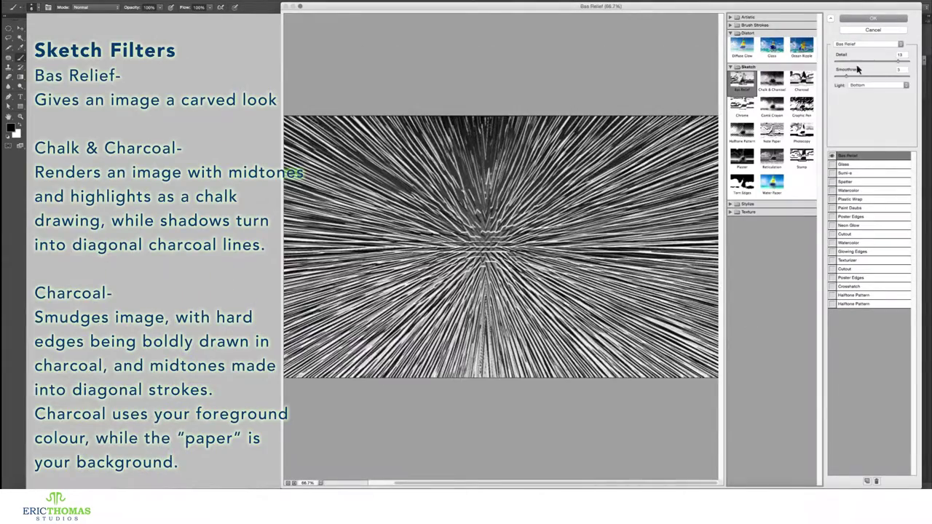
# - Light Bas Relief from the right at smoothness 1, then darken Chalk & Charcoal and Charcoal
pyautogui.click(861, 85)
pyautogui.click(866, 125)
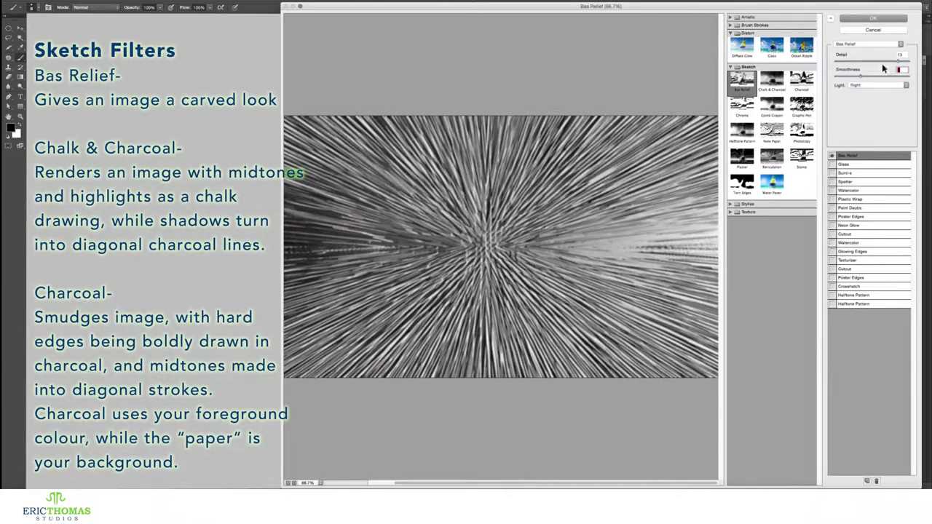
pyautogui.moveTo(862, 76); pyautogui.dragTo(836, 76)
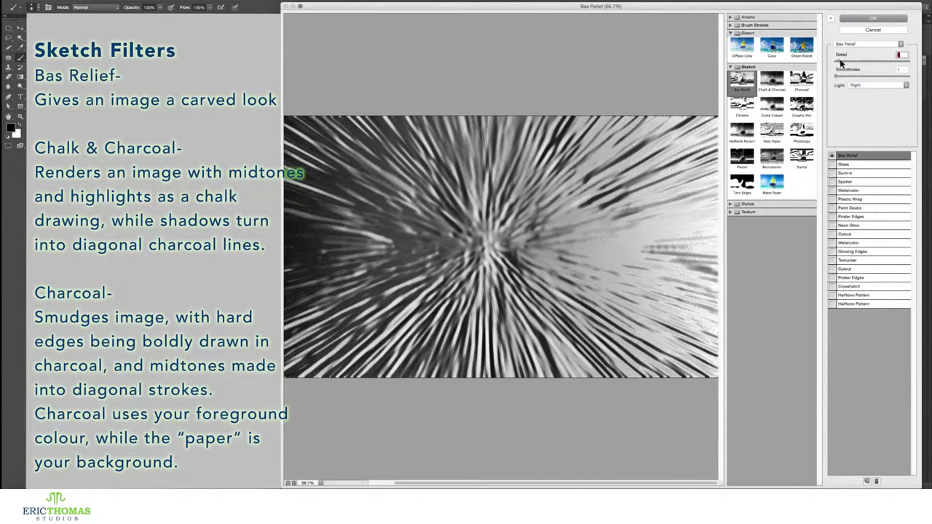
pyautogui.click(771, 80)
pyautogui.moveTo(857, 61)
pyautogui.mouseDown()
pyautogui.moveTo(873, 61)
pyautogui.moveTo(889, 91)
pyautogui.mouseUp()
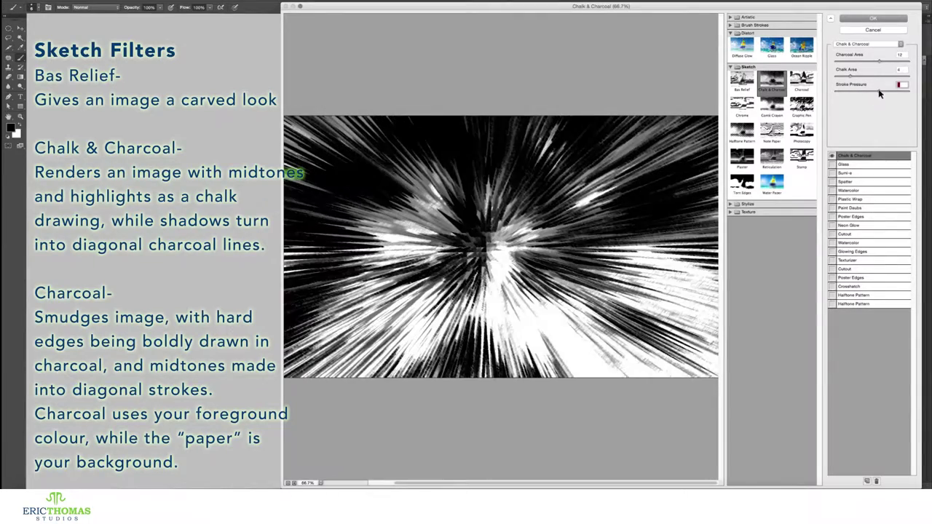
pyautogui.click(798, 83)
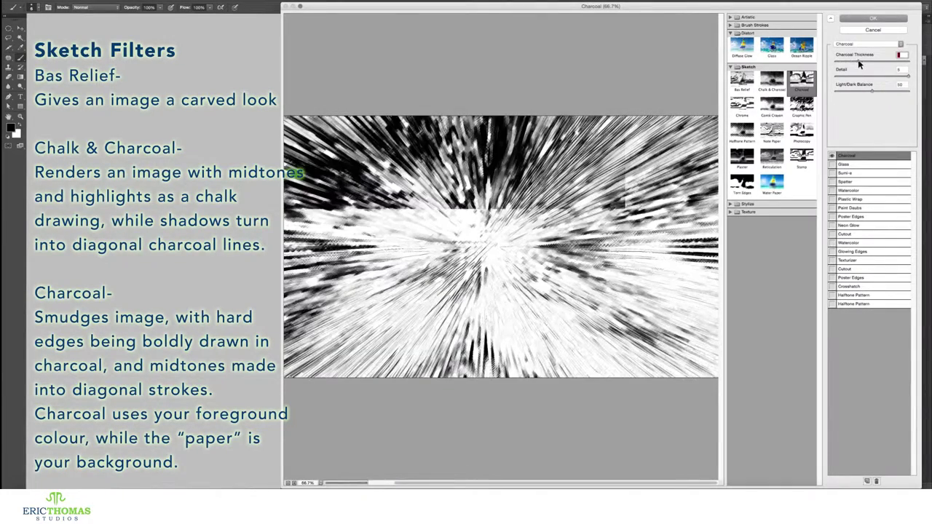
pyautogui.moveTo(871, 90); pyautogui.dragTo(884, 93)
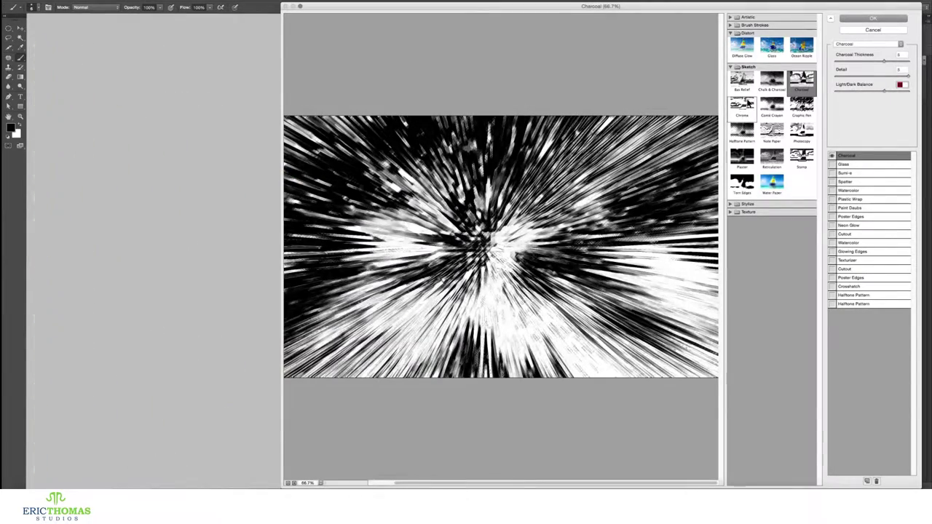
# - Try Chrome, set bottom lighting with inverted texture, then darken Graphic Pen's light/dark balance
pyautogui.click(742, 104)
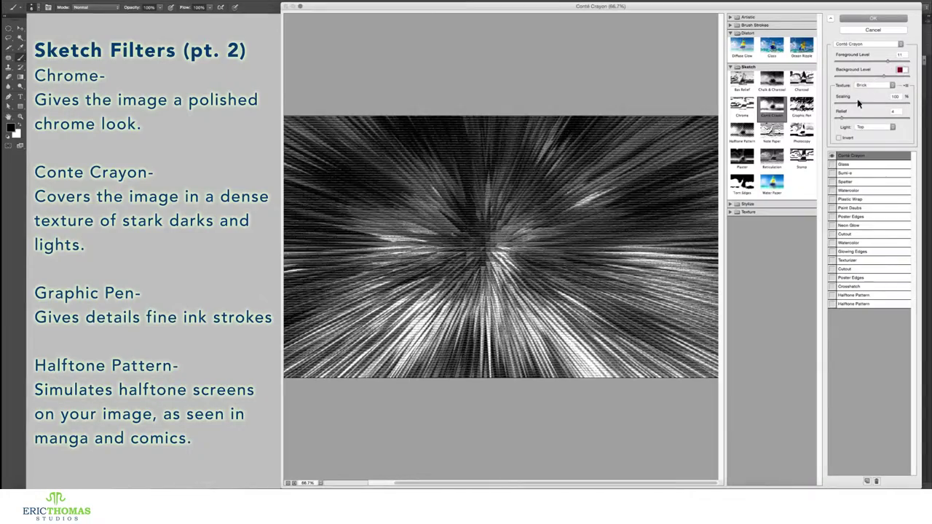
pyautogui.click(883, 126)
pyautogui.click(839, 138)
pyautogui.click(876, 86)
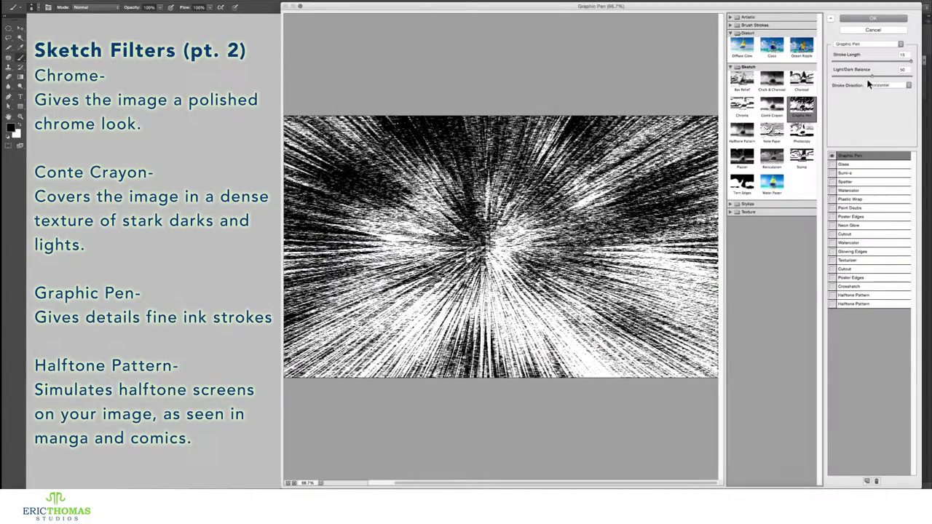
pyautogui.moveTo(873, 77); pyautogui.dragTo(892, 73)
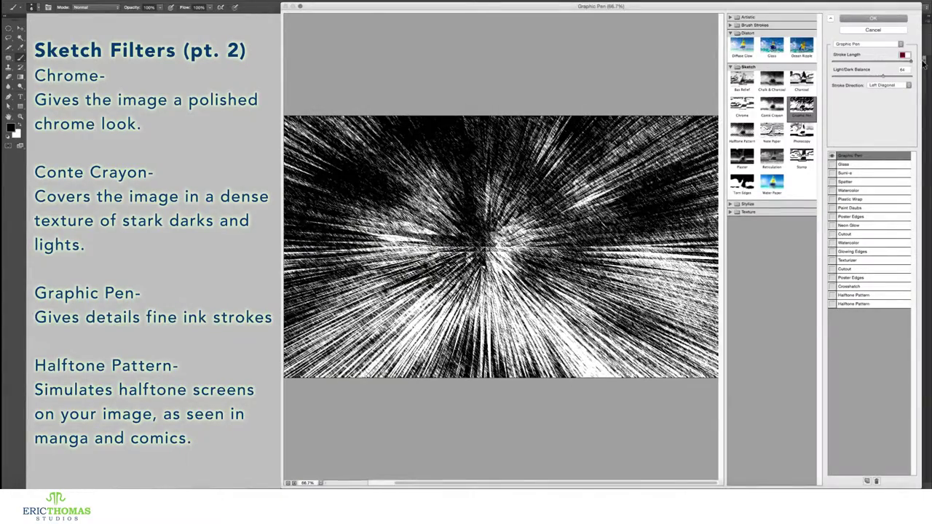
# - Set the Halftone Pattern type to Circle, then adjust Note Paper's image balance
pyautogui.click(877, 86)
pyautogui.click(877, 85)
pyautogui.click(870, 66)
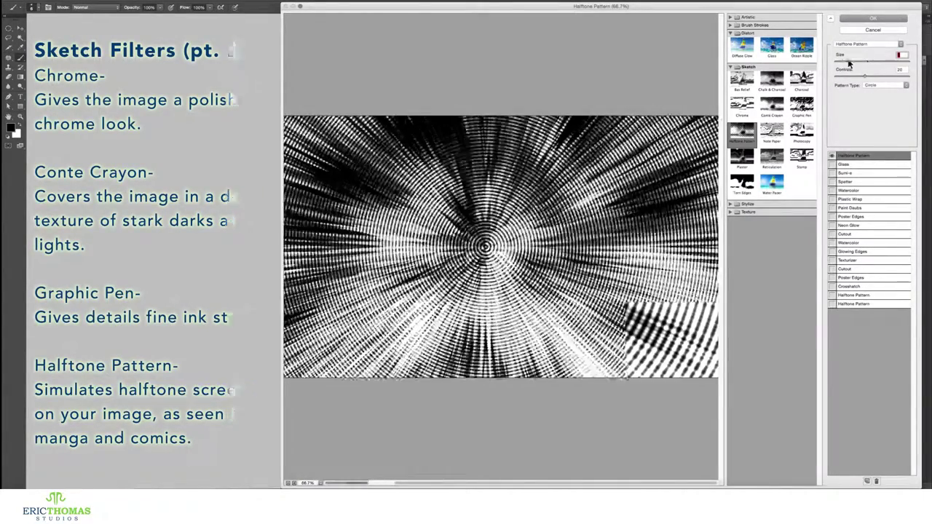
pyautogui.moveTo(872, 61); pyautogui.dragTo(862, 63)
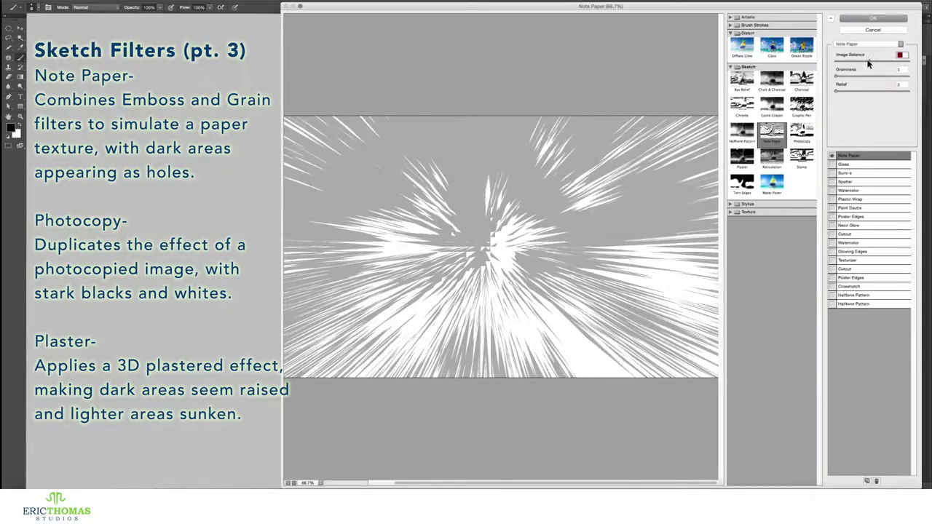
# - Try Photocopy, Plaster, Reticulation at foreground level 23, and Stamp with adjusted balance and smoothness
pyautogui.click(801, 131)
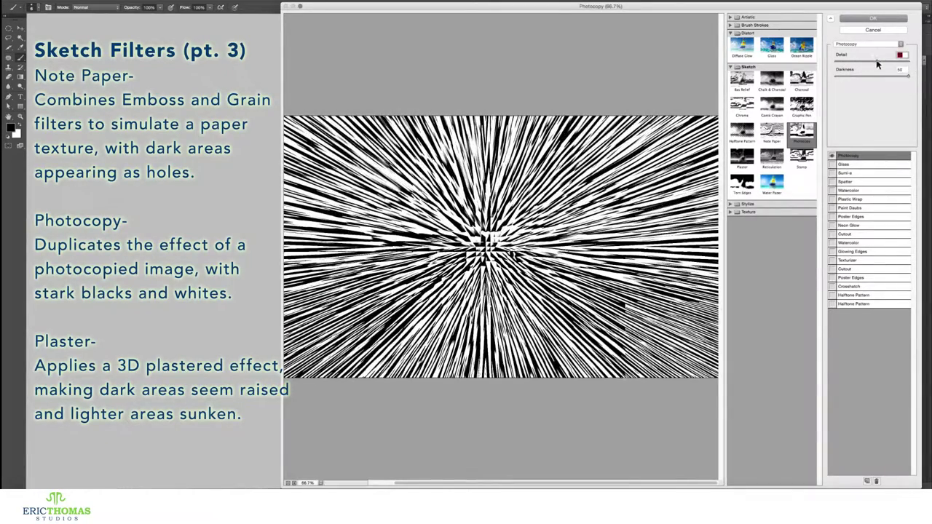
pyautogui.click(742, 156)
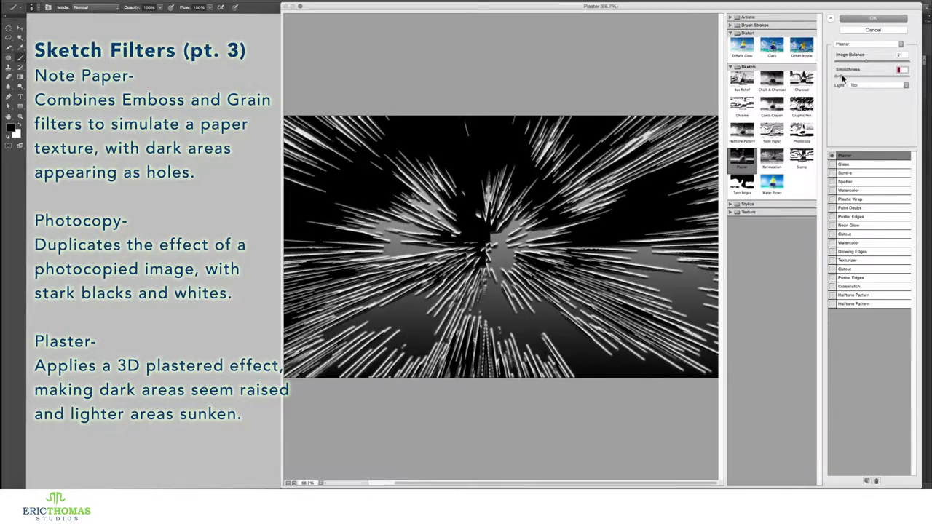
pyautogui.moveTo(864, 71); pyautogui.dragTo(840, 69)
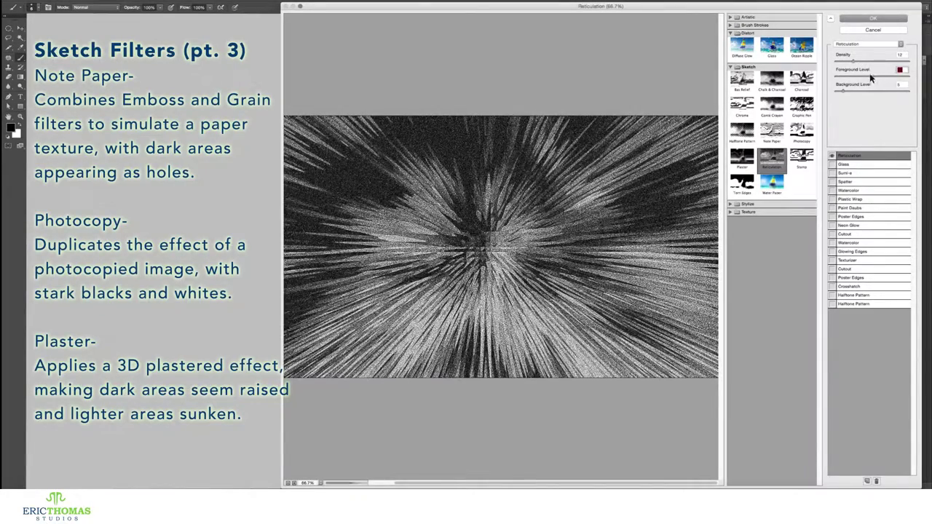
pyautogui.click(801, 157)
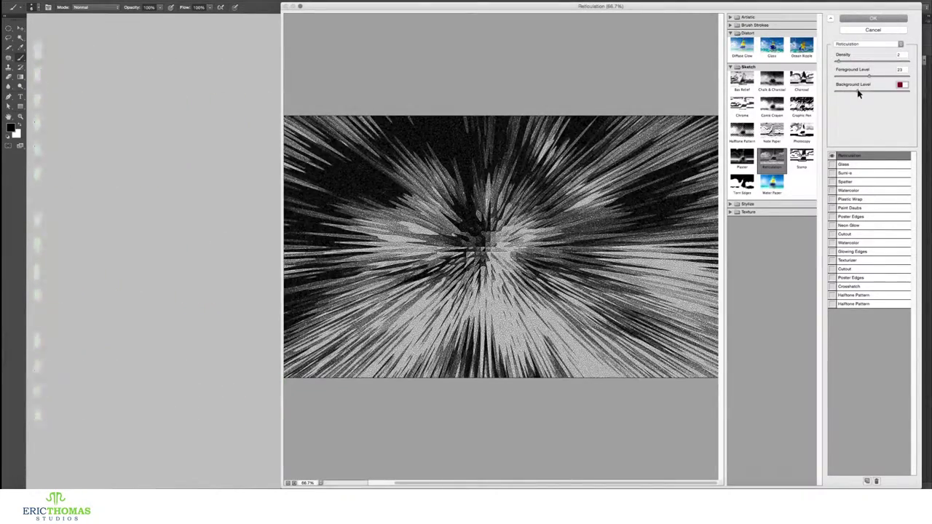
pyautogui.moveTo(834, 61); pyautogui.dragTo(882, 63)
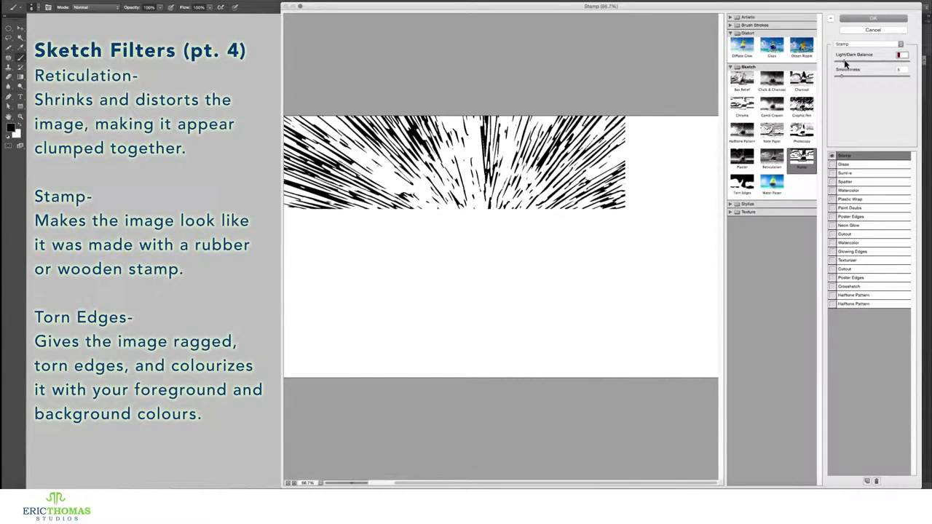
pyautogui.moveTo(882, 63)
pyautogui.mouseDown()
pyautogui.moveTo(857, 63)
pyautogui.moveTo(879, 77)
pyautogui.mouseUp()
# - Tune Torn Edges and Water Paper sliders, then apply Glowing Edges from Stylize
pyautogui.click(742, 182)
pyautogui.moveTo(852, 63)
pyautogui.mouseDown()
pyautogui.moveTo(900, 76)
pyautogui.moveTo(865, 92)
pyautogui.mouseUp()
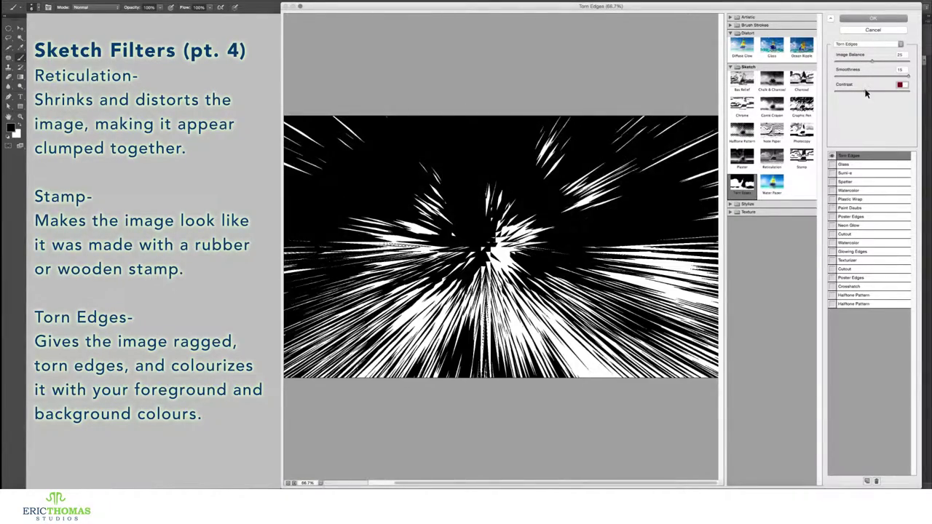
pyautogui.click(772, 182)
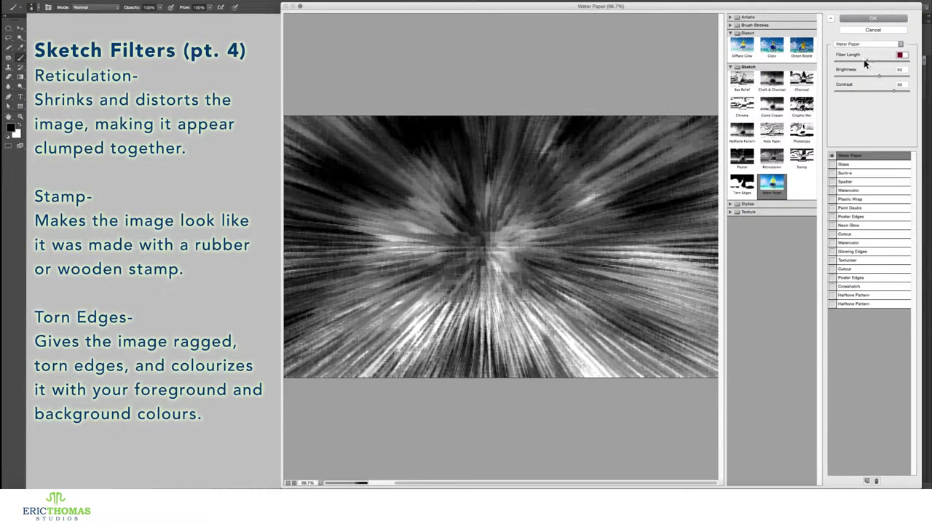
pyautogui.moveTo(895, 90)
pyautogui.mouseDown()
pyautogui.moveTo(889, 76)
pyautogui.moveTo(898, 75)
pyautogui.moveTo(890, 77)
pyautogui.mouseUp()
pyautogui.click(748, 204)
pyautogui.click(745, 219)
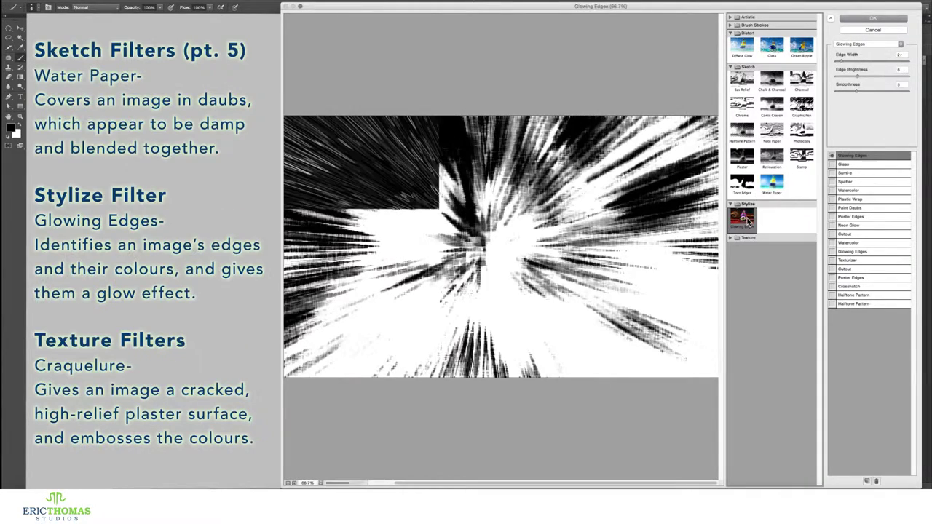
# - Brighten Glowing Edges with lower smoothness, try Craquelure, then apply Grain with Speckle type
pyautogui.moveTo(857, 77)
pyautogui.mouseDown()
pyautogui.moveTo(886, 74)
pyautogui.moveTo(855, 62)
pyautogui.mouseUp()
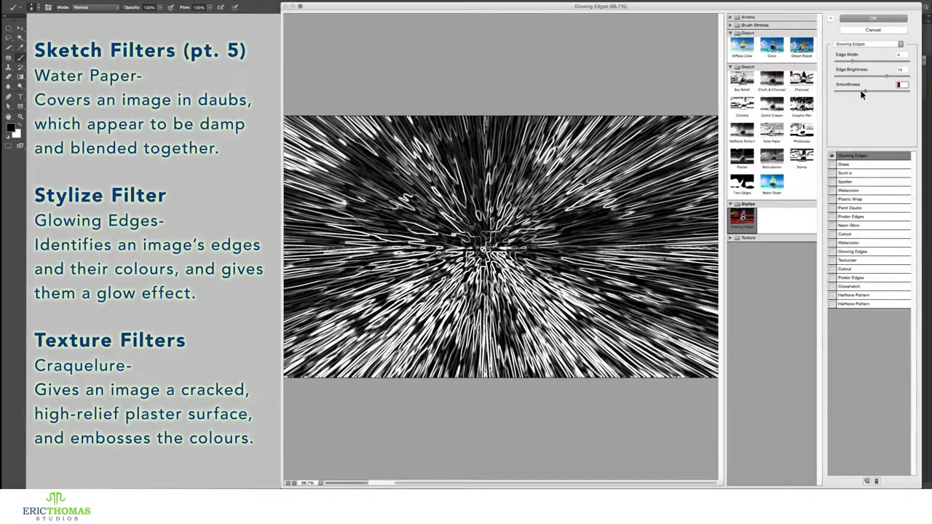
pyautogui.moveTo(869, 93); pyautogui.dragTo(860, 94)
pyautogui.click(733, 239)
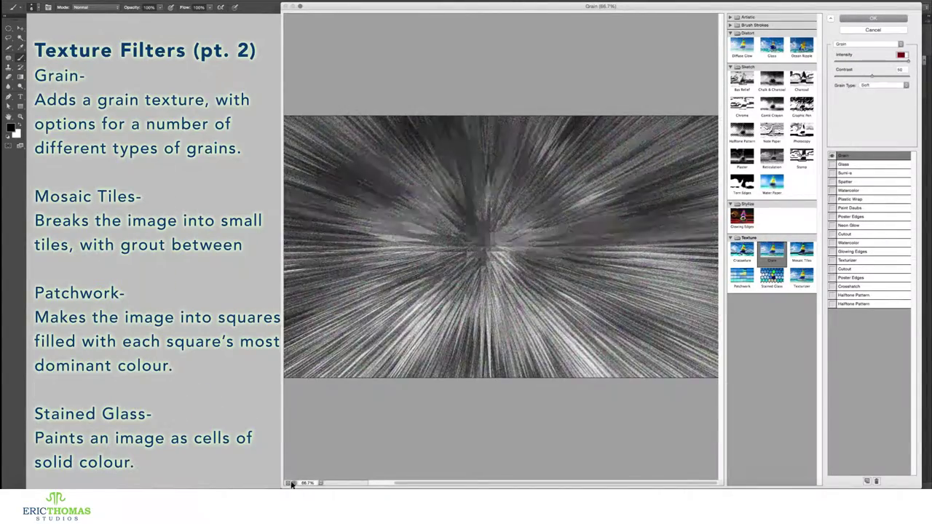
pyautogui.click(885, 85)
pyautogui.click(874, 77)
pyautogui.click(870, 100)
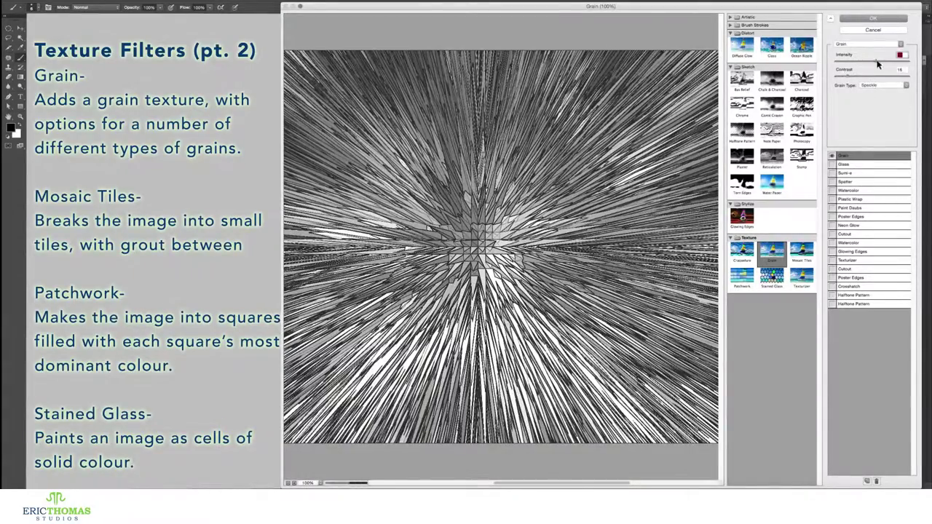
# - Preview Mosaic Tiles, Patchwork and Stained Glass, light Texturizer from Bottom, then adjust Glass distortion
pyautogui.click(801, 252)
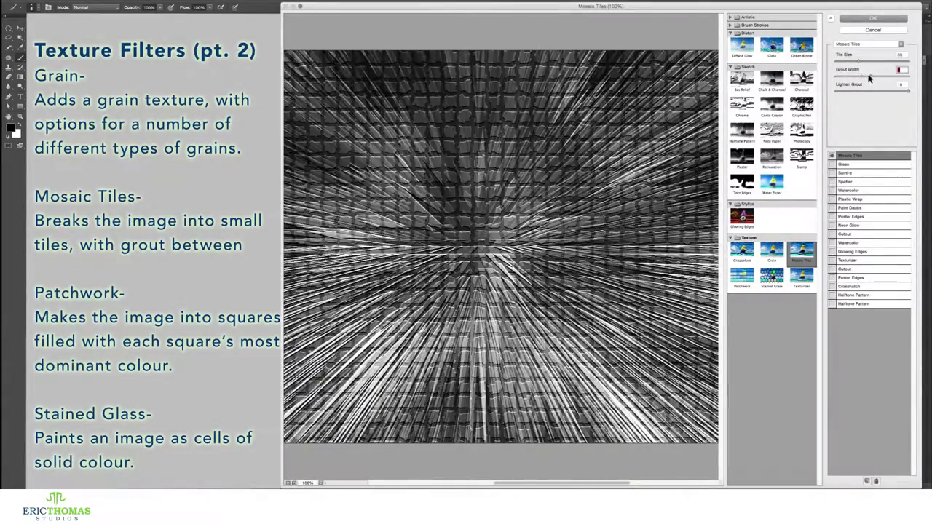
pyautogui.click(742, 275)
pyautogui.click(772, 275)
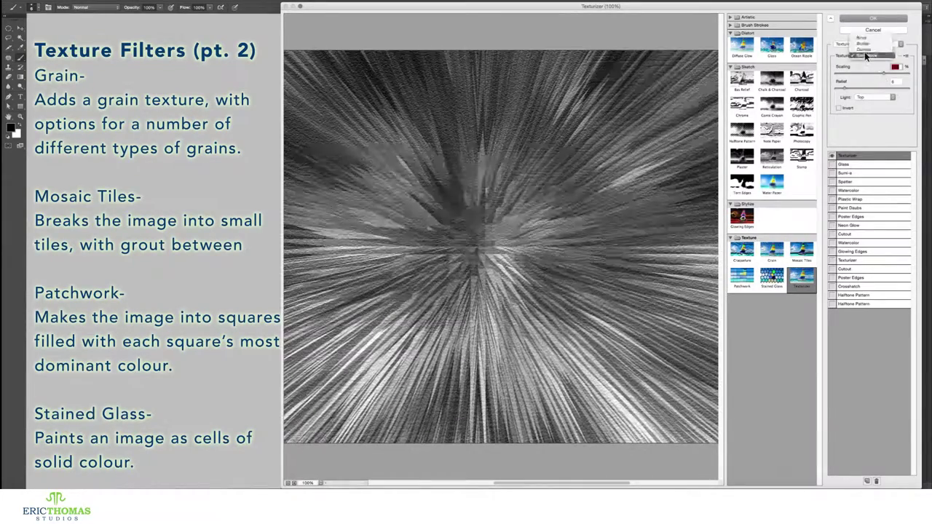
pyautogui.click(864, 98)
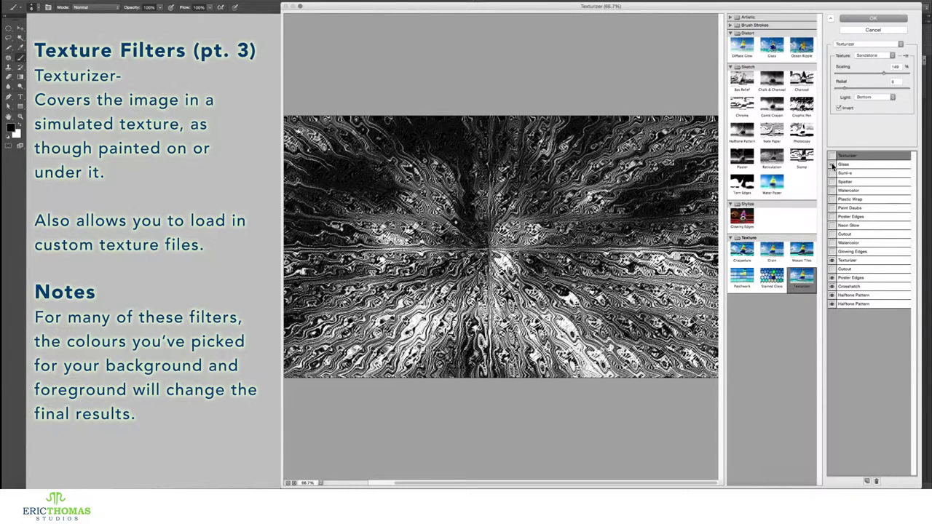
pyautogui.click(835, 166)
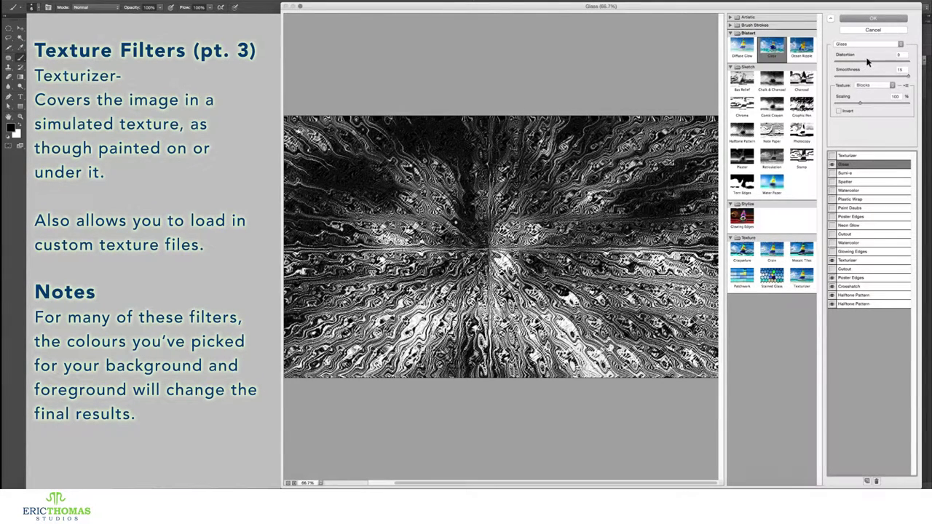
pyautogui.moveTo(866, 62); pyautogui.dragTo(863, 63)
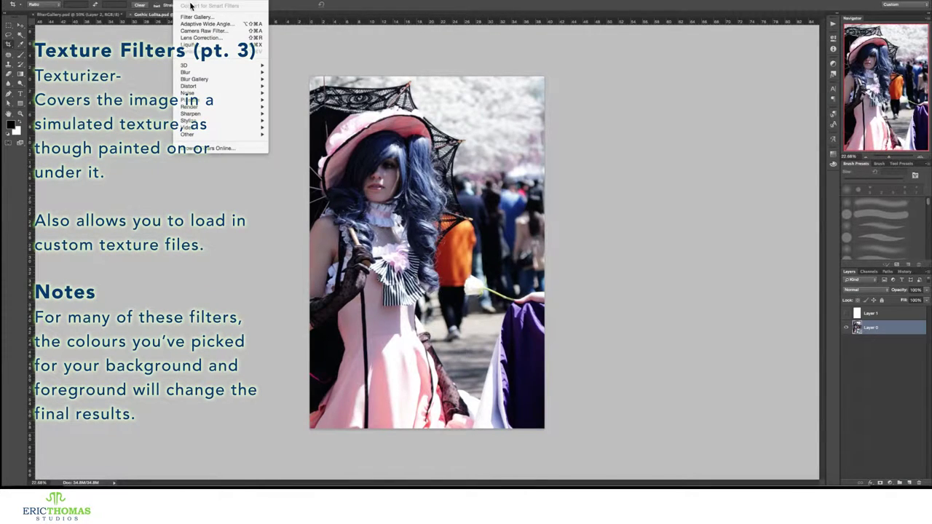
# - Bring up the Filter Gallery on the Gothic Lolita portrait photo
pyautogui.click(190, 16)
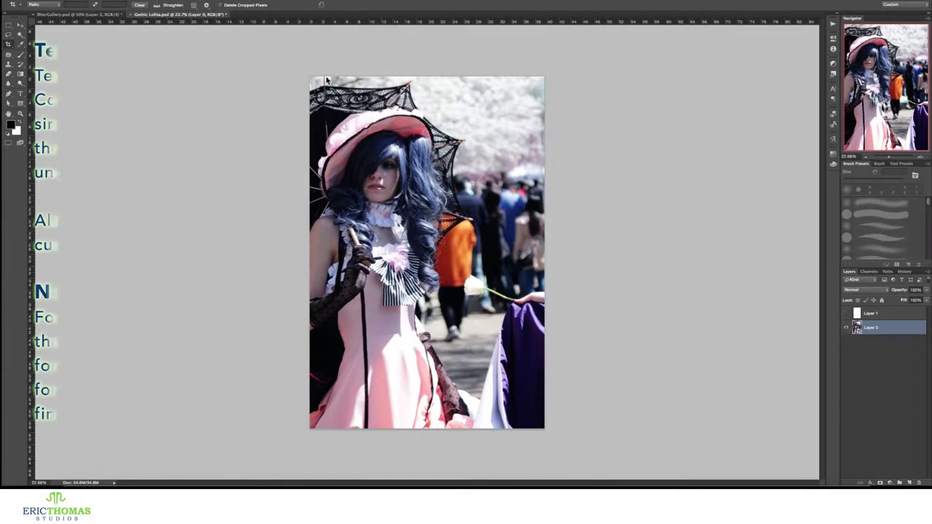